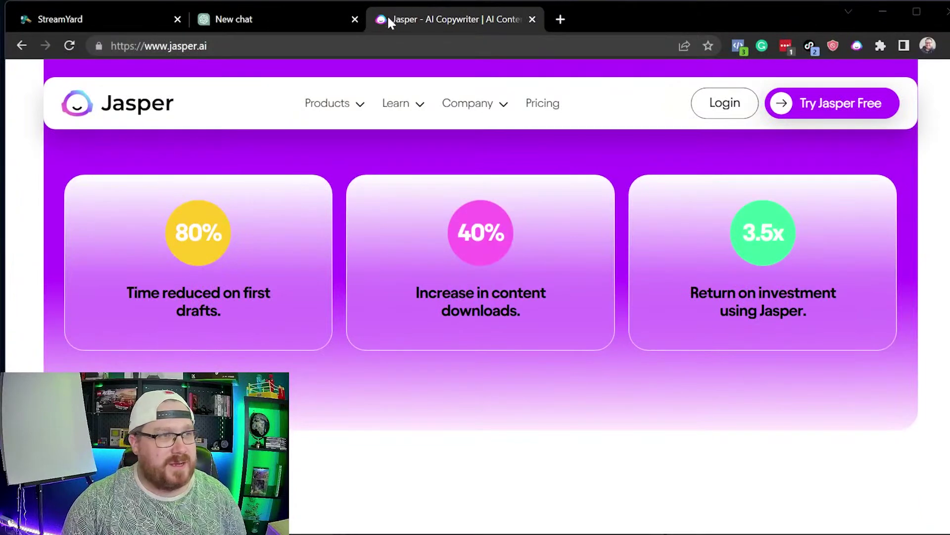
Step: Switch from the Jasper site to the ChatGPT 'New chat' tab with GPT-4 selected
click(274, 19)
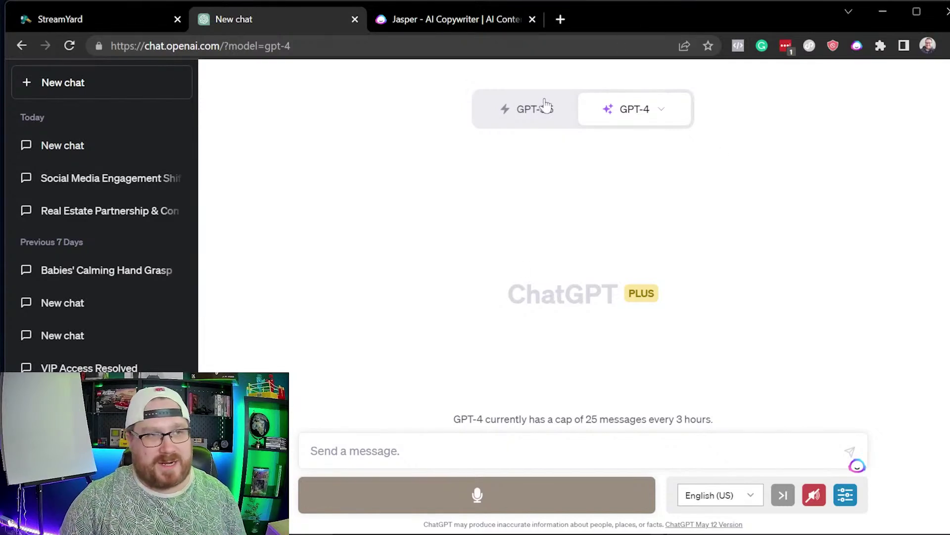
click(539, 115)
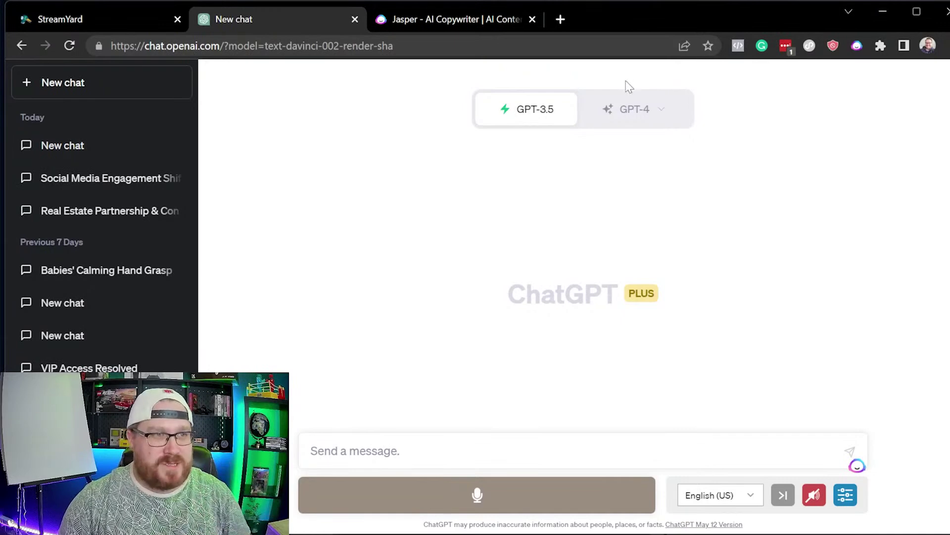
click(638, 117)
drag(733, 293, 496, 294)
click(706, 244)
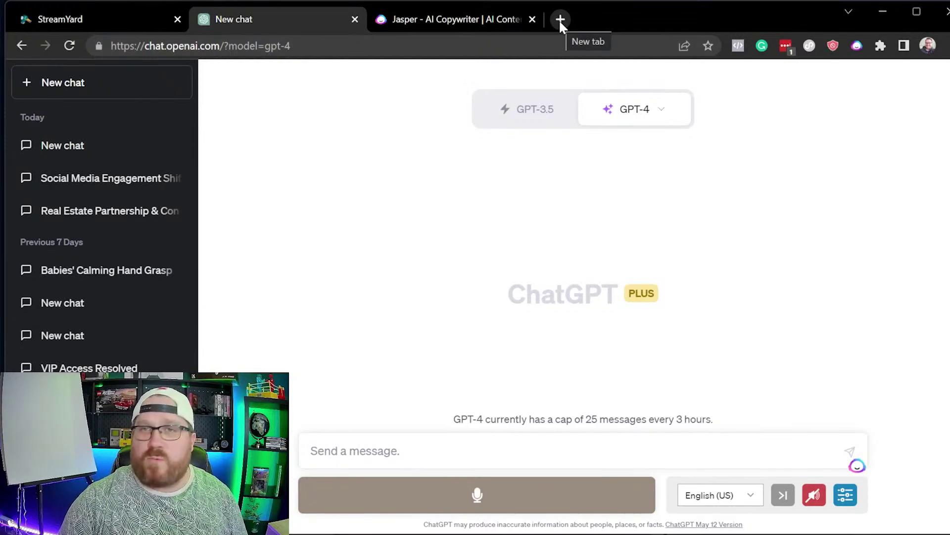
Step: Open jeremiahkrakowski.com in a new browser tab
click(560, 22)
text(jere)
key(Return)
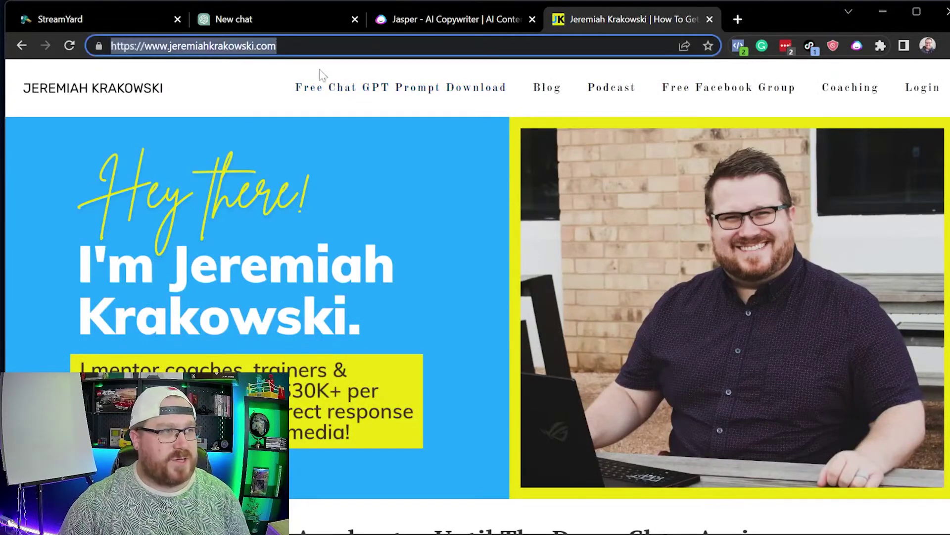
Step: Sign up with your e-mail for the Free ChatGPT Prompt Download and open the prompts document
click(365, 94)
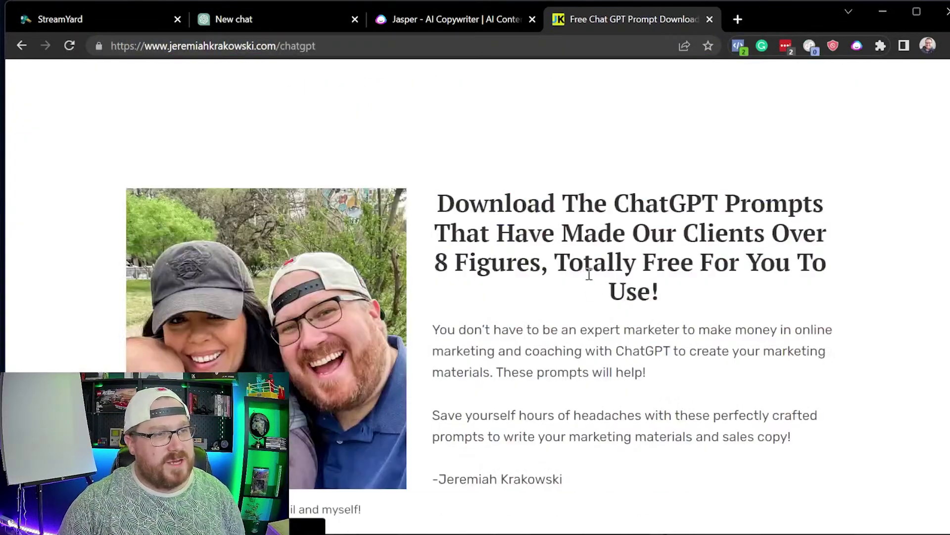
scroll(448, 455, down, 3)
key(Return)
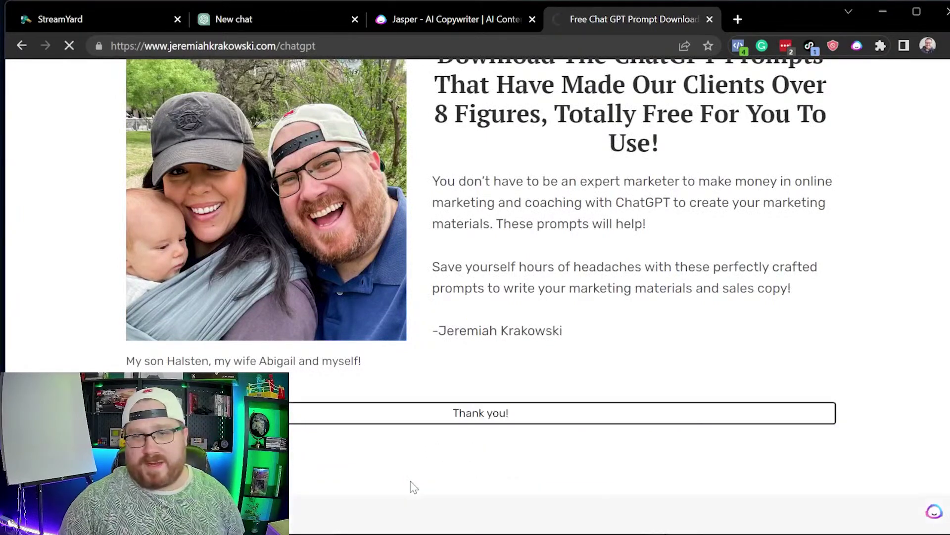
click(486, 367)
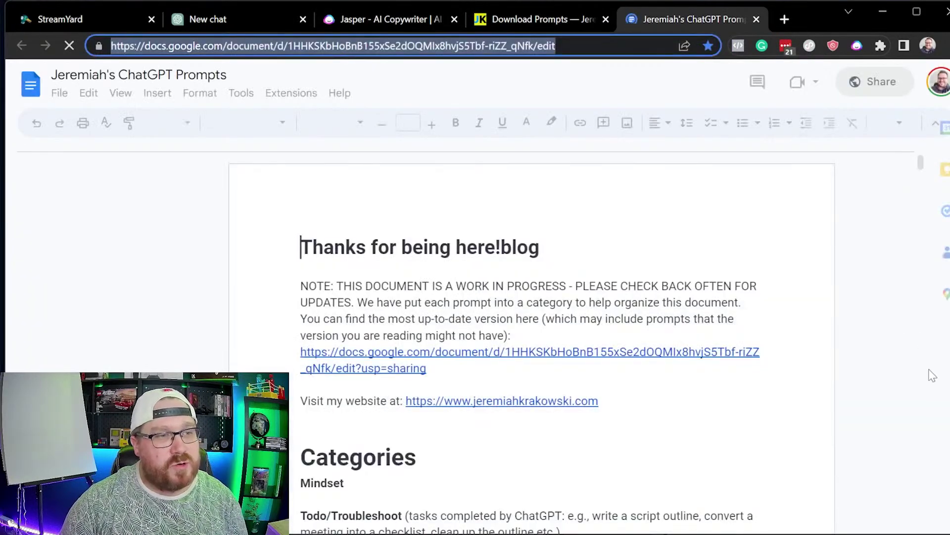
Step: Copy the free-webinar 'Write A Sales Letter Prompt' paragraph from Jeremiah's ChatGPT Prompts doc
scroll(689, 366, down, 20)
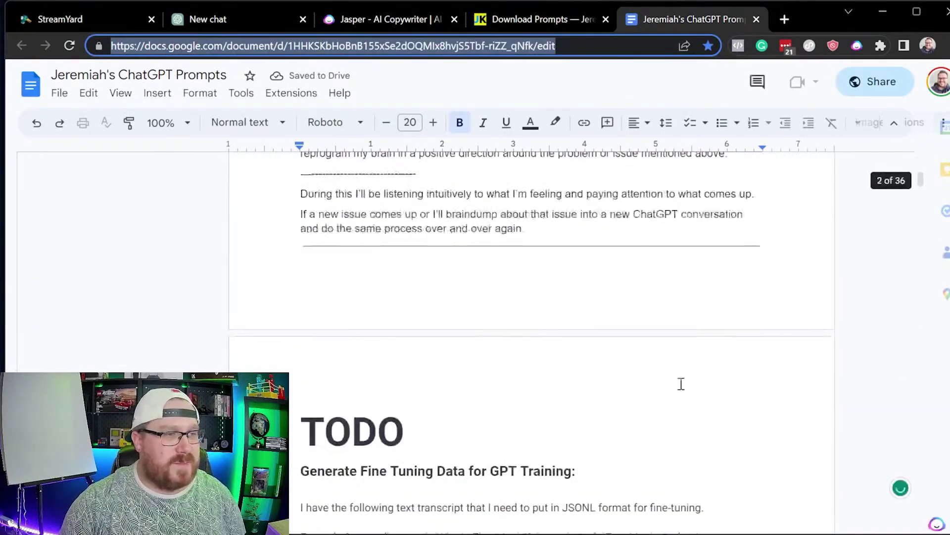
scroll(679, 400, down, 15)
drag(921, 188, 916, 291)
scroll(717, 343, up, 12)
scroll(741, 437, down, 7)
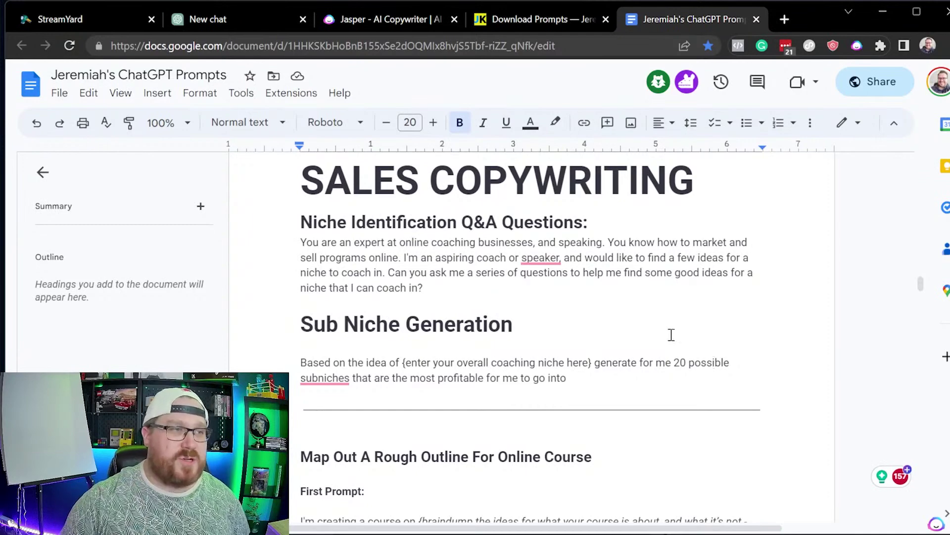
scroll(492, 456, down, 15)
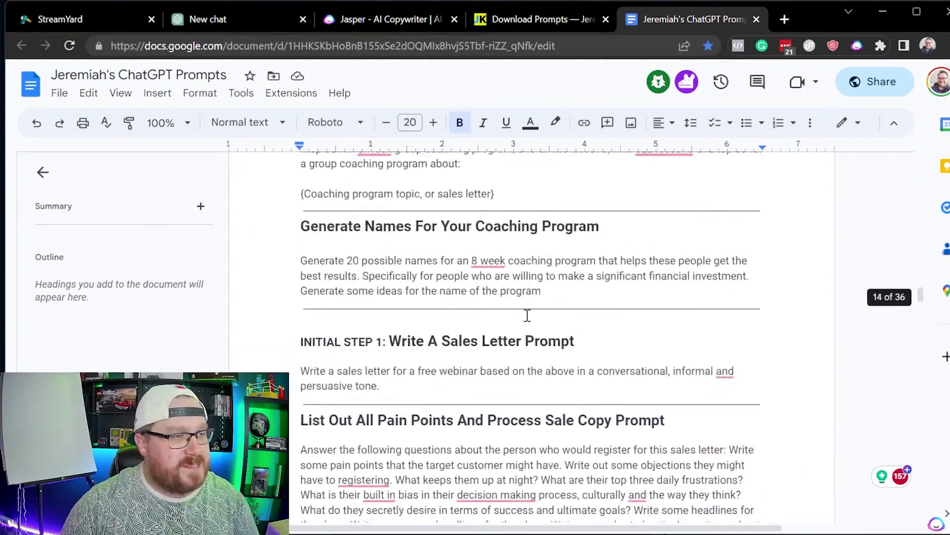
scroll(495, 381, up, 5)
drag(484, 327, 300, 299)
key(ctrl+c)
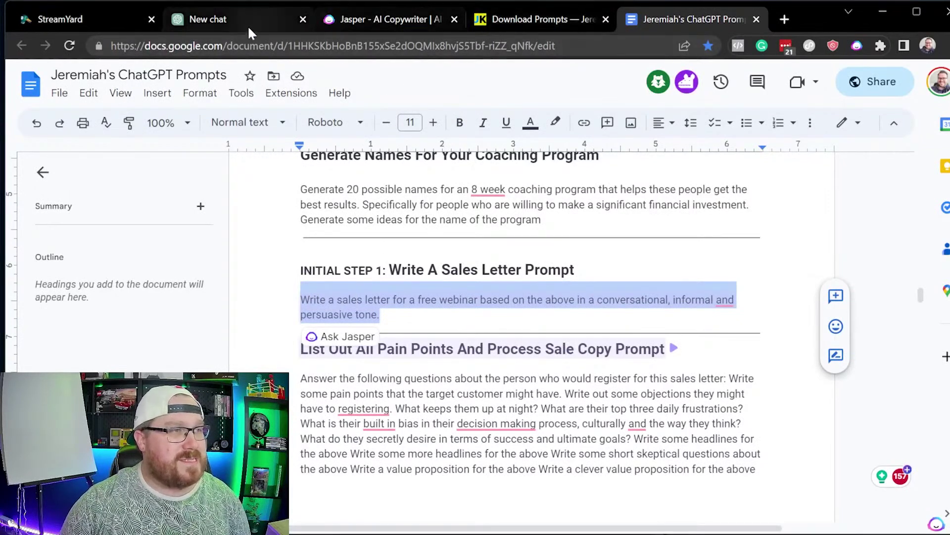
click(260, 19)
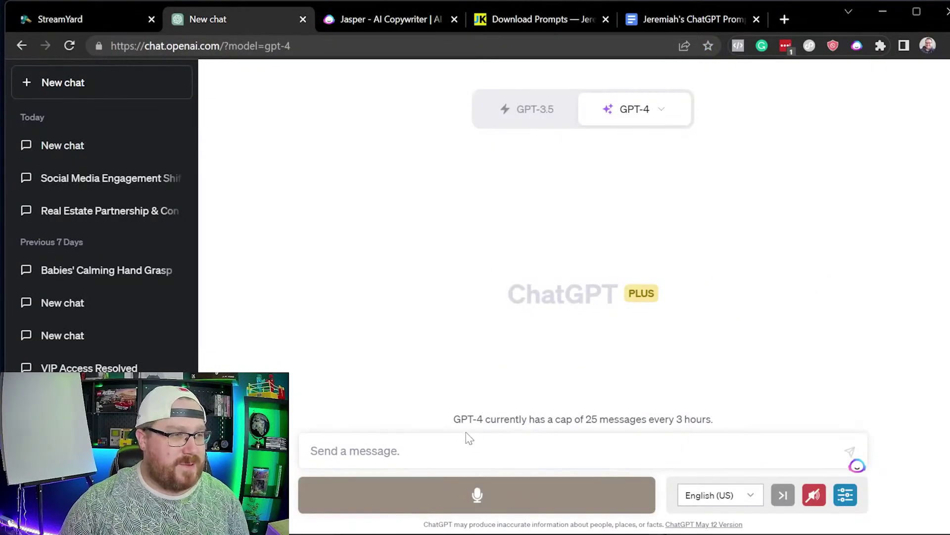
Step: Paste the sales letter prompt, swap 'based on the above' for the confidence-and-communication training topic, and send it
click(410, 446)
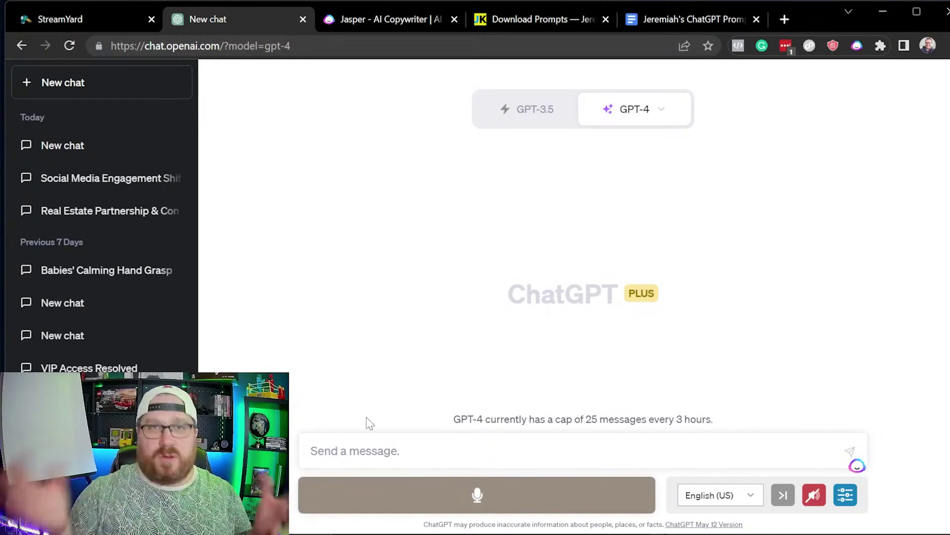
key(ctrl+v)
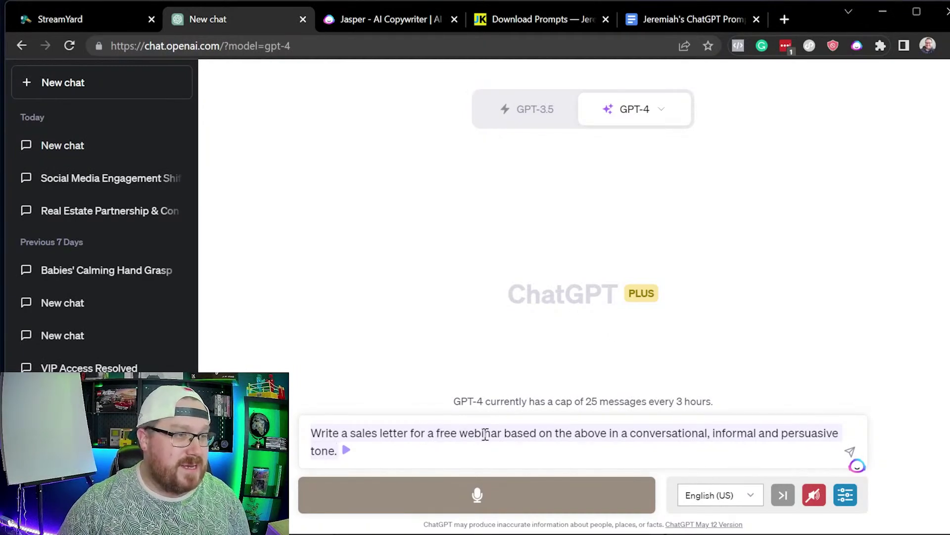
drag(608, 435, 505, 437)
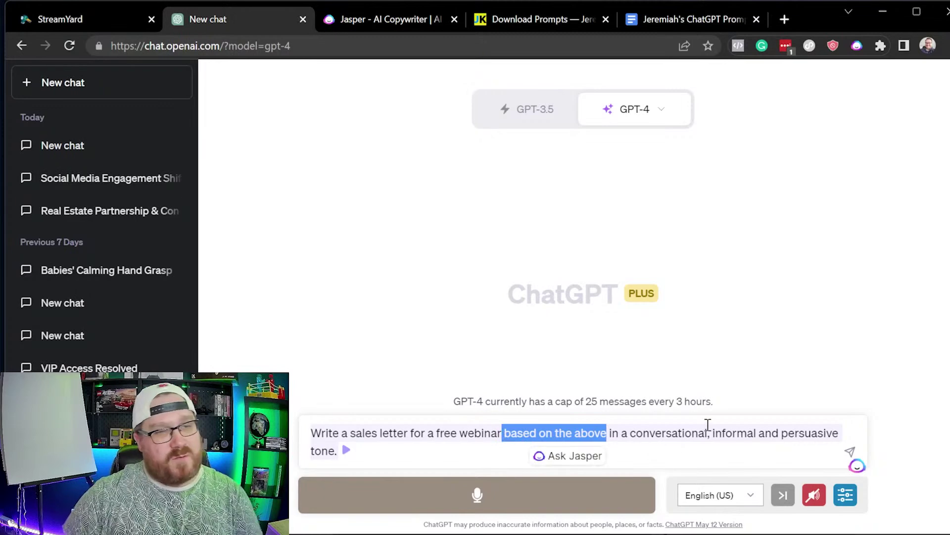
key(BackSpace)
text(for a training about )
text(growing in confidence)
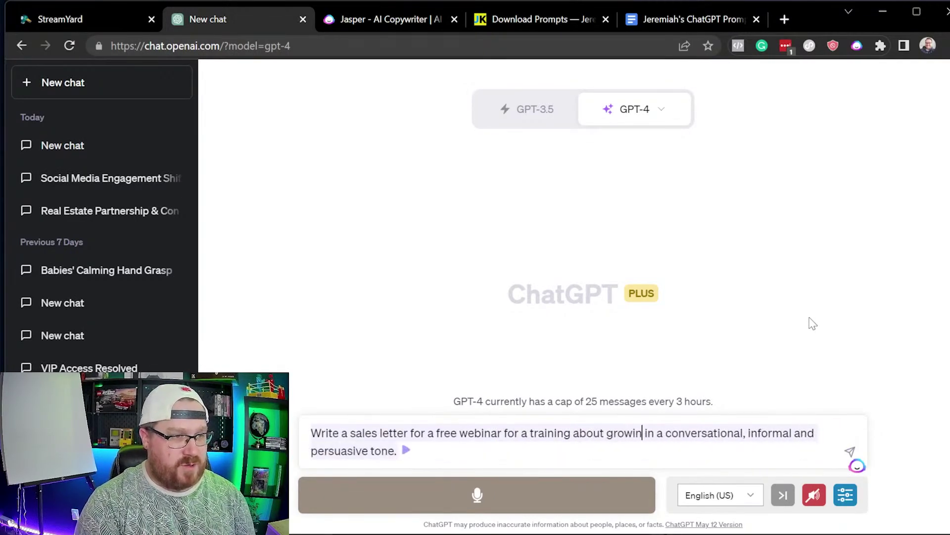
text( at your job to )
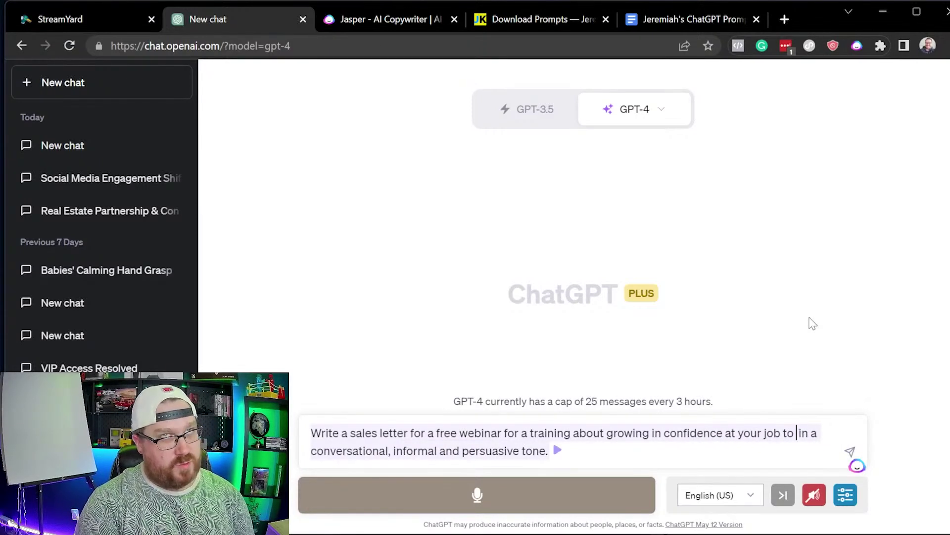
text(progress your career)
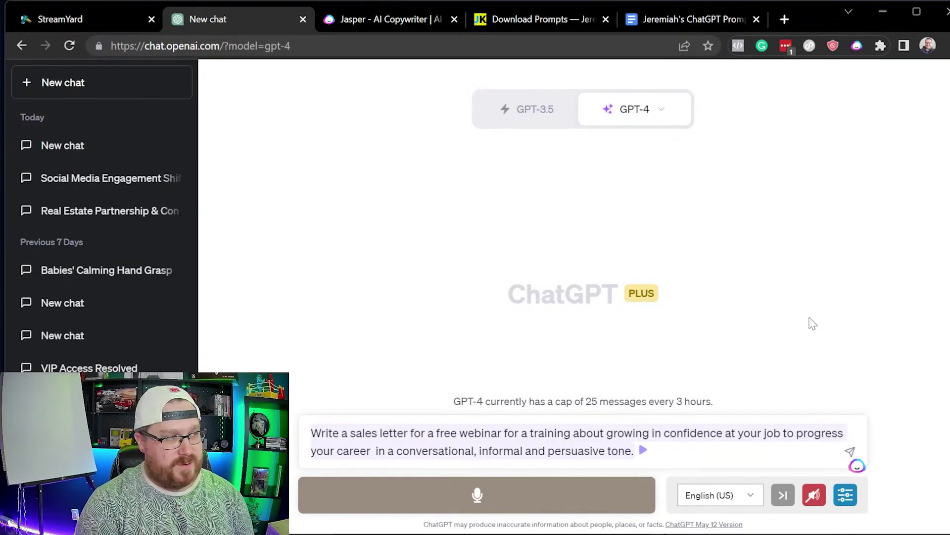
text( and how )
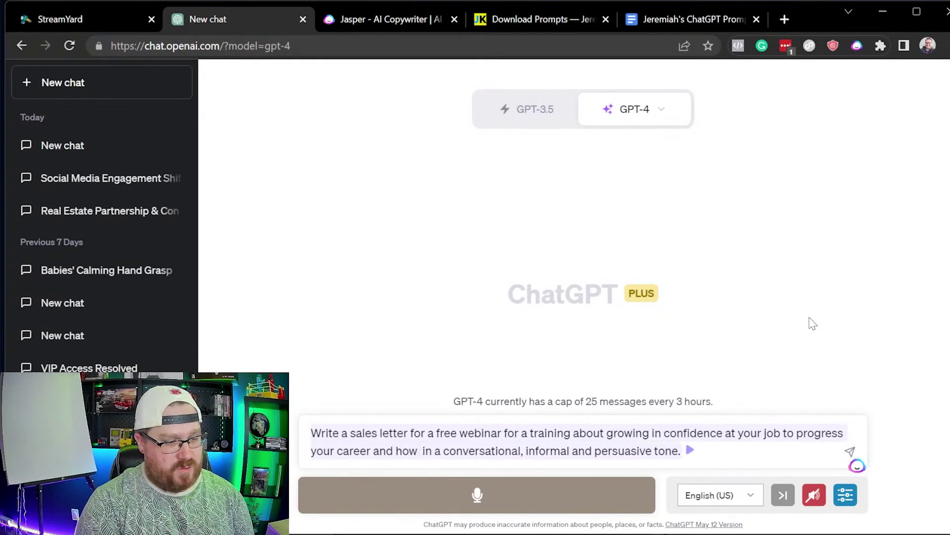
text(you can develop better )
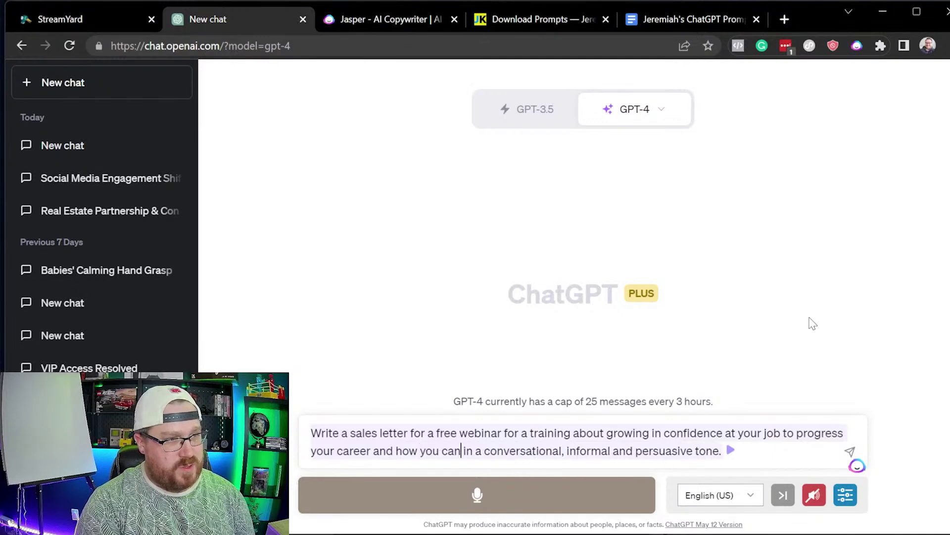
text(habits that wi)
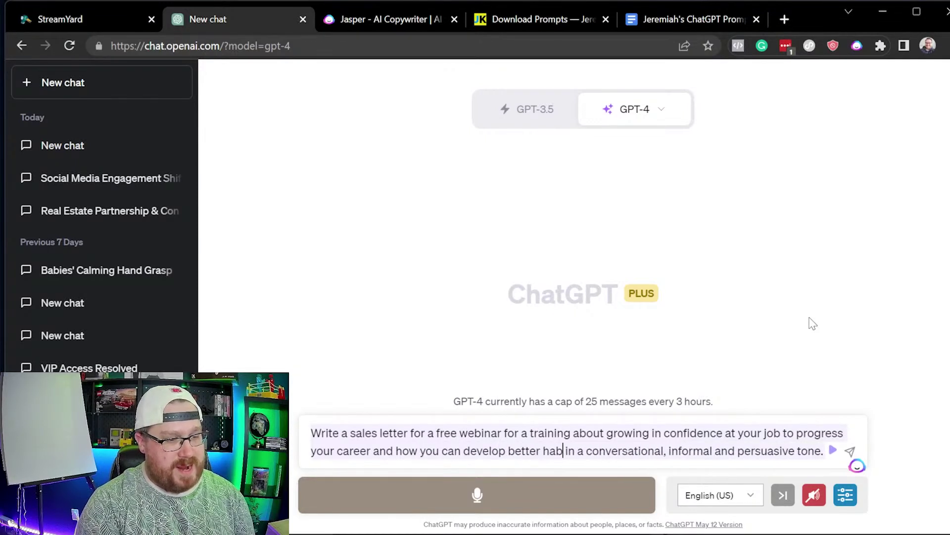
text(ll acceleratri)
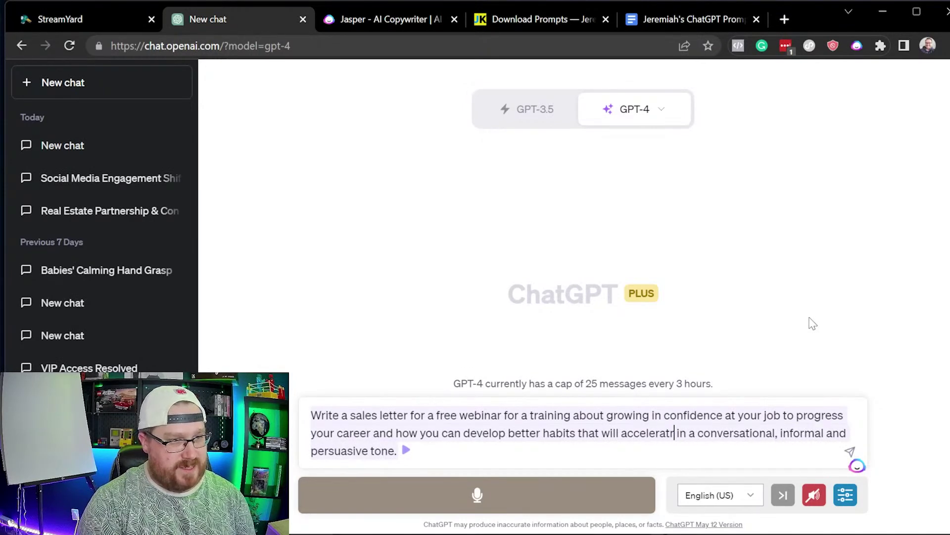
key(BackSpace)
text(e and imrpo)
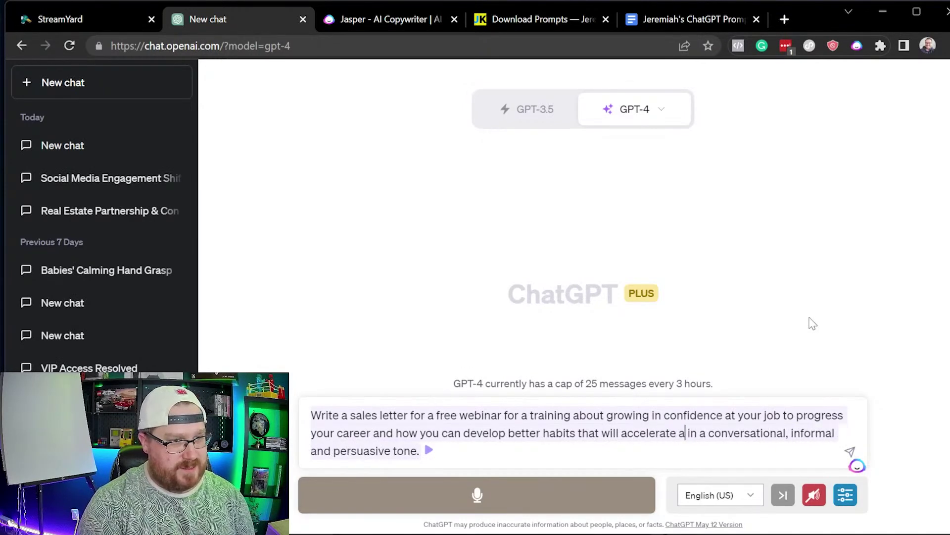
text(ve your communication)
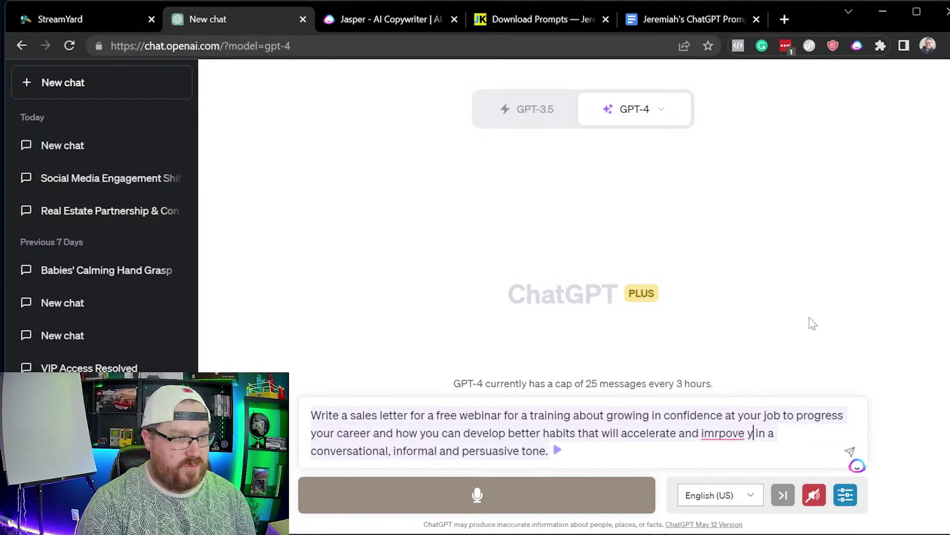
text( skills )
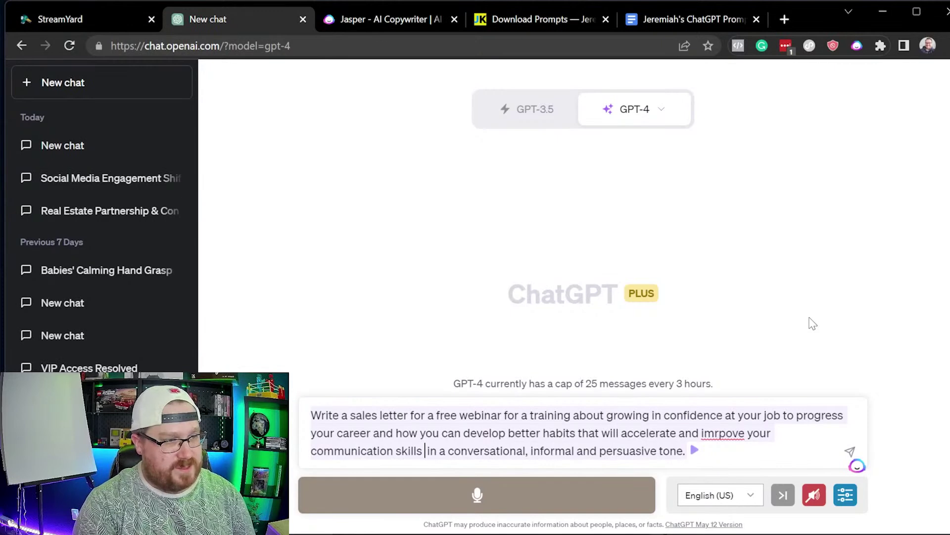
text(and )
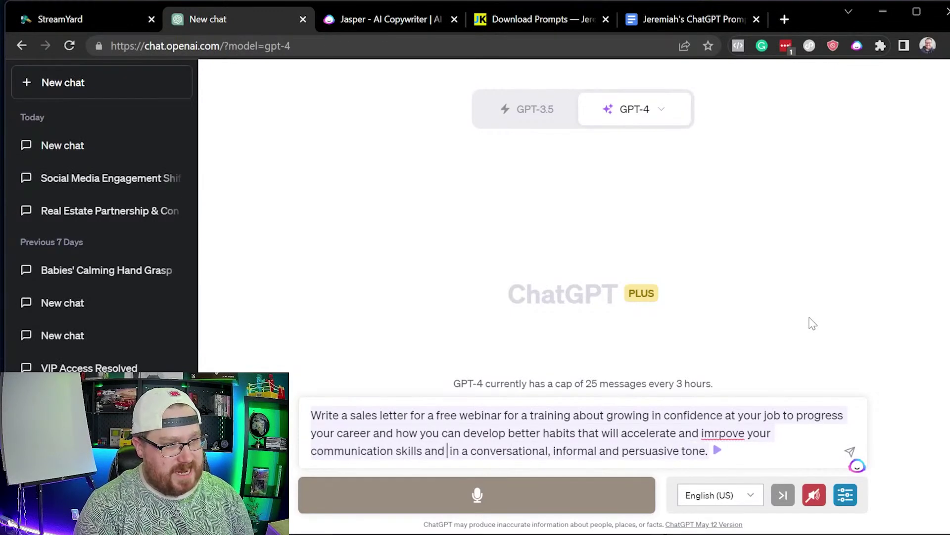
text(help )
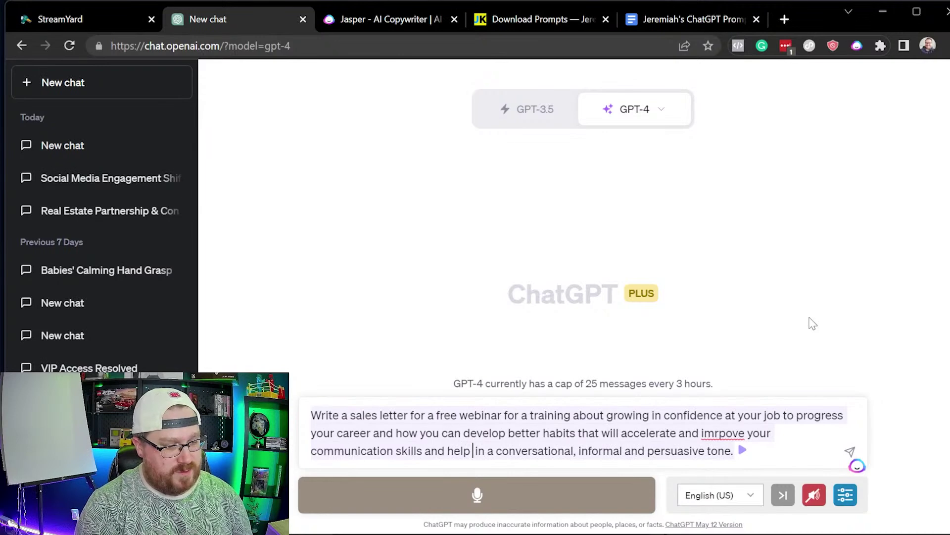
text(accelerator your c)
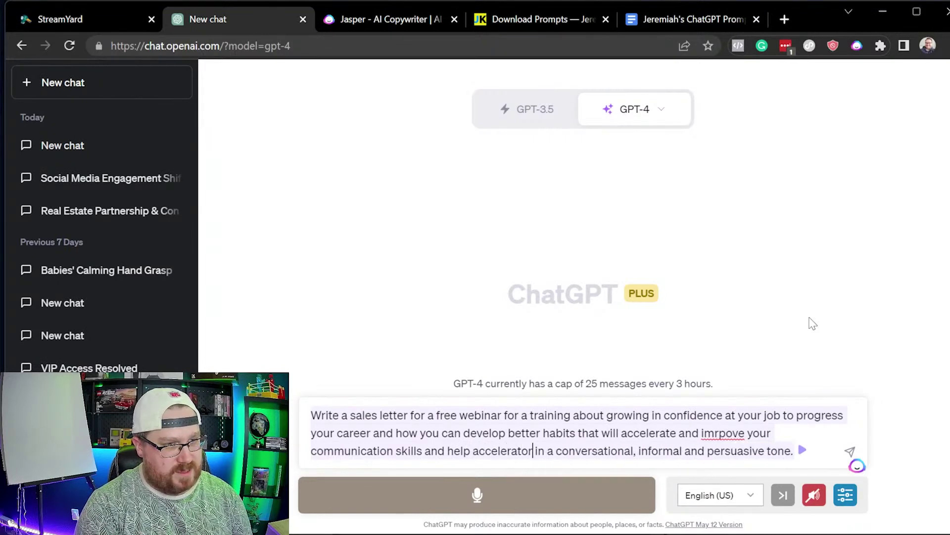
text(raere)
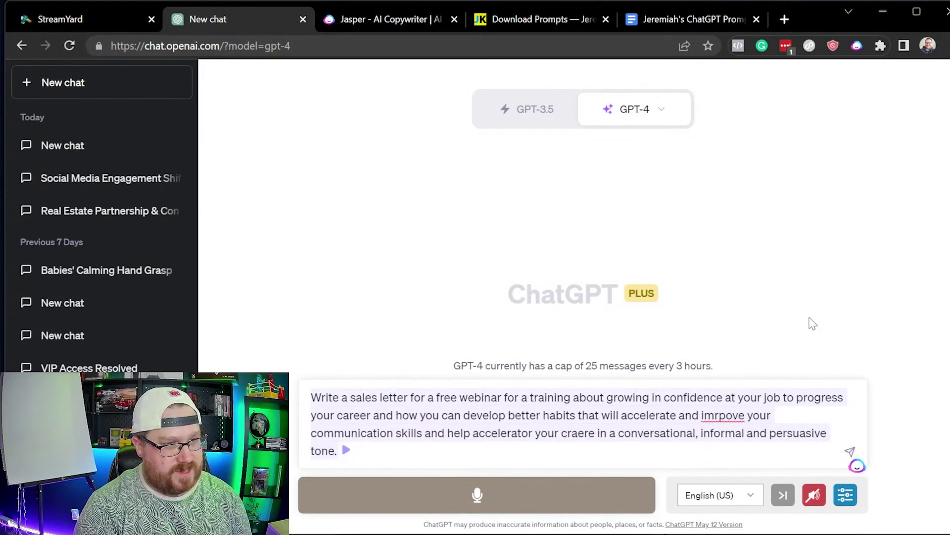
key(BackSpace)
key(BackSpace)
key(BackSpace)
key(BackSpace)
key(BackSpace)
text(aree)
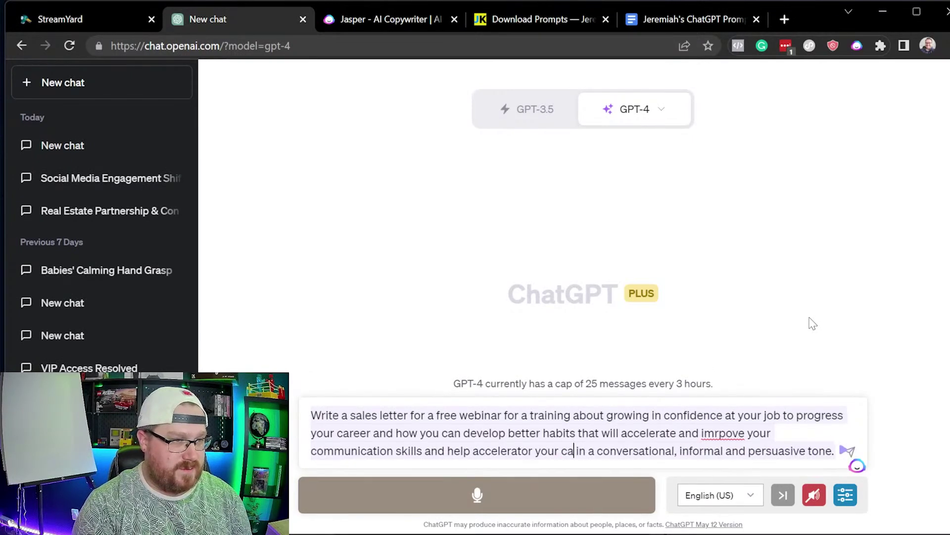
text(r)
key(Return)
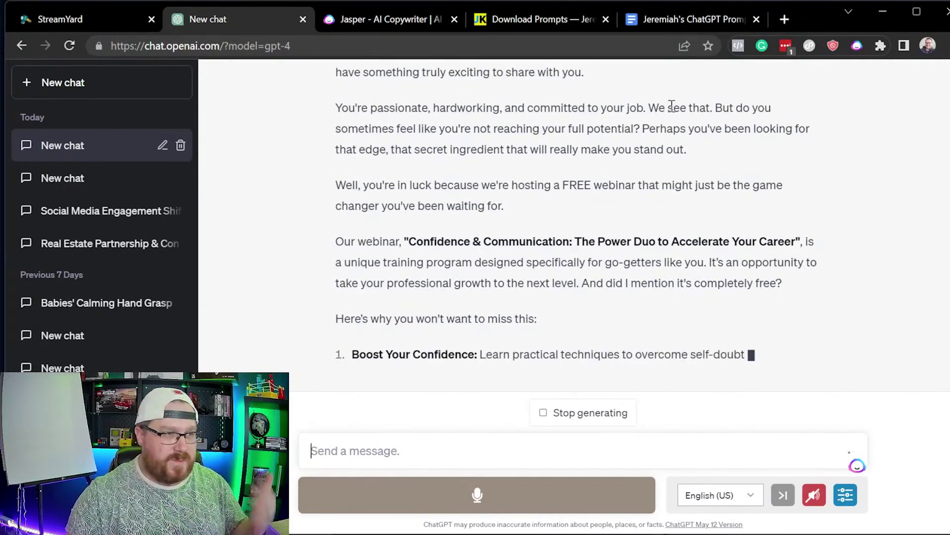
Step: Add the label 'STEP 2:' before the pain points heading in the prompts document
click(718, 19)
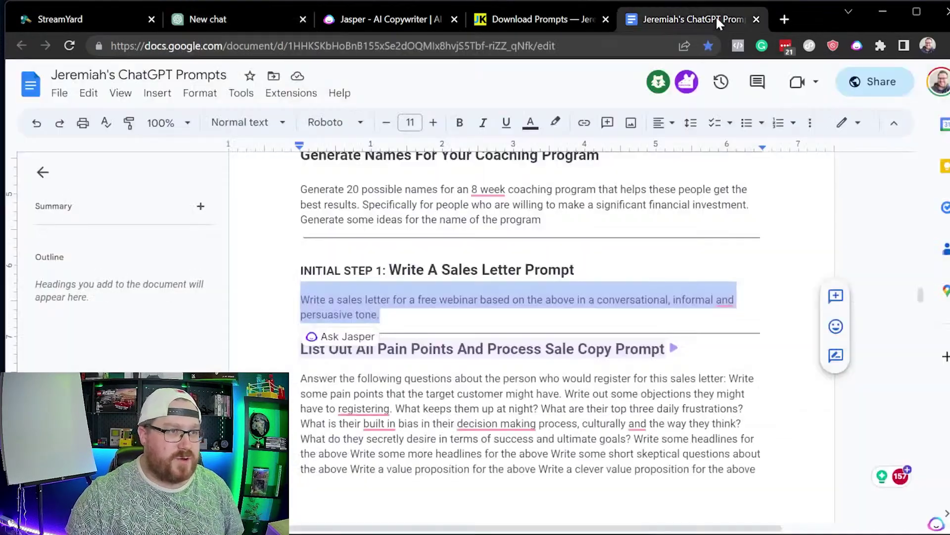
click(592, 262)
click(386, 277)
click(304, 348)
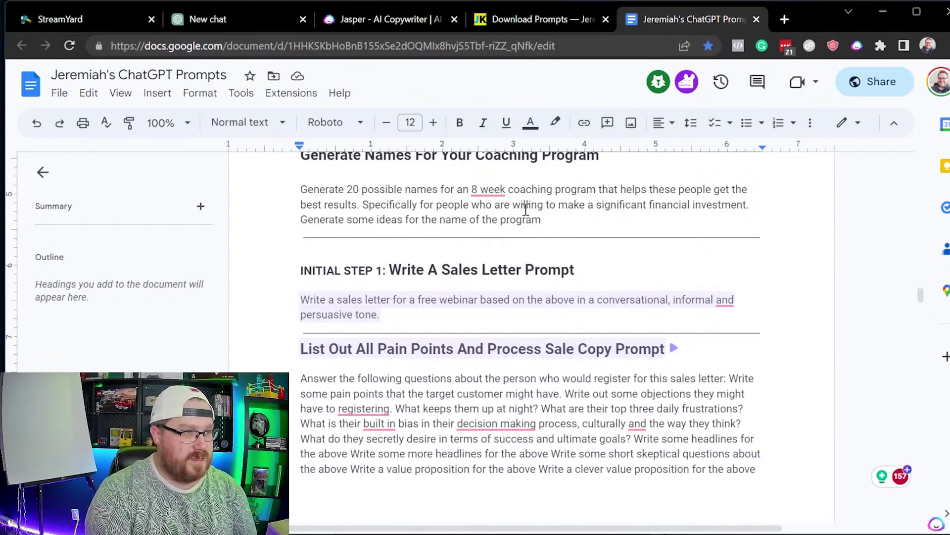
text(STEP 2:)
Step: Select and copy the whole pain-points prompt paragraph
scroll(374, 321, down, 2)
scroll(698, 333, down, 3)
drag(662, 435, 299, 236)
scroll(688, 388, down, 3)
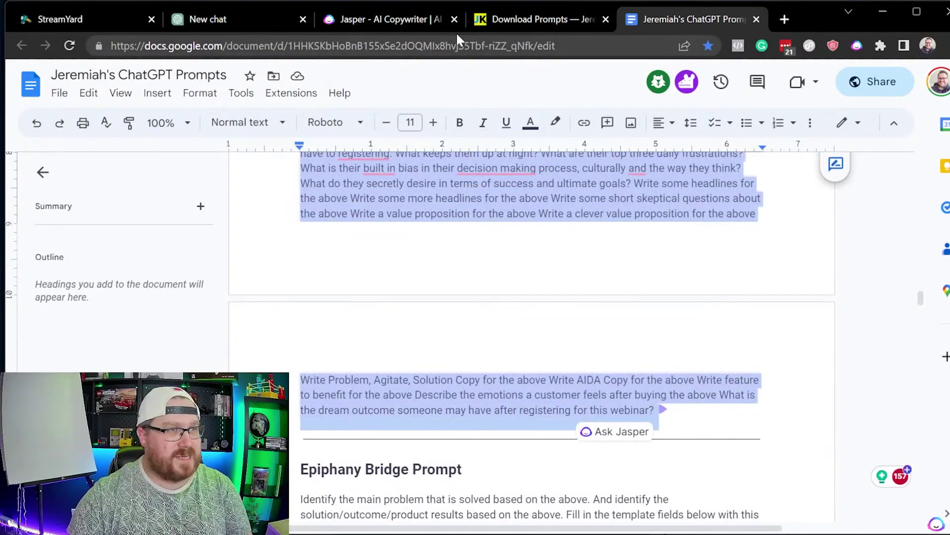
click(252, 19)
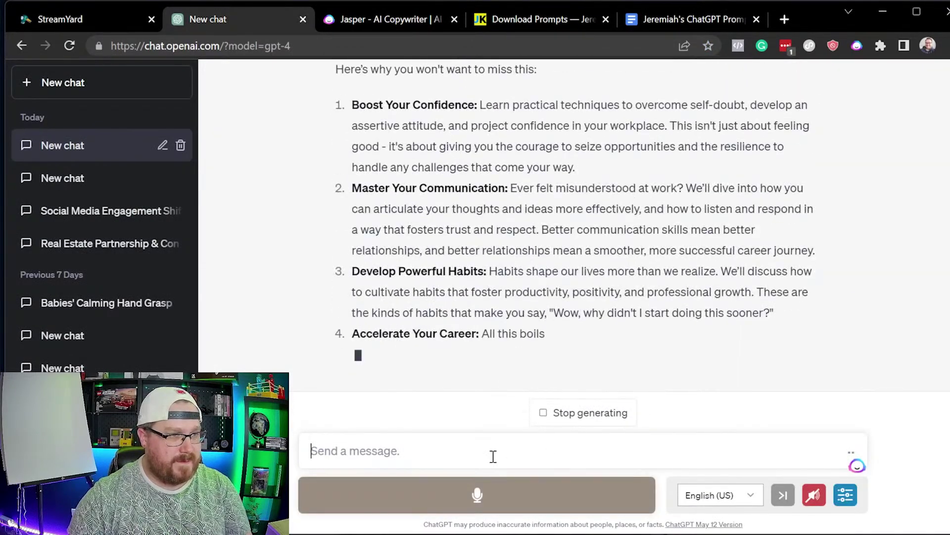
Step: Paste the pain-points prompt, review its pain point and objection questions, and send it to GPT-4
key(ctrl+v)
scroll(525, 391, up, 2)
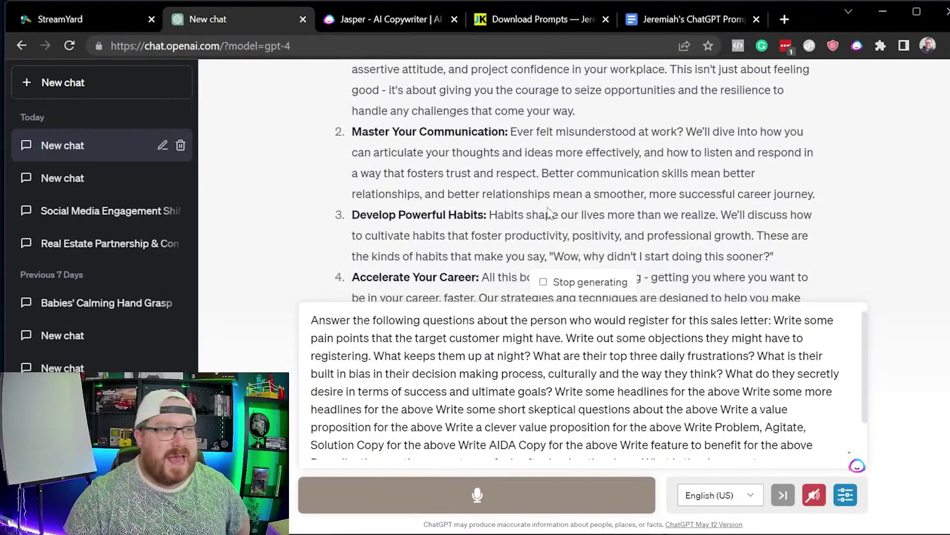
scroll(548, 210, up, 10)
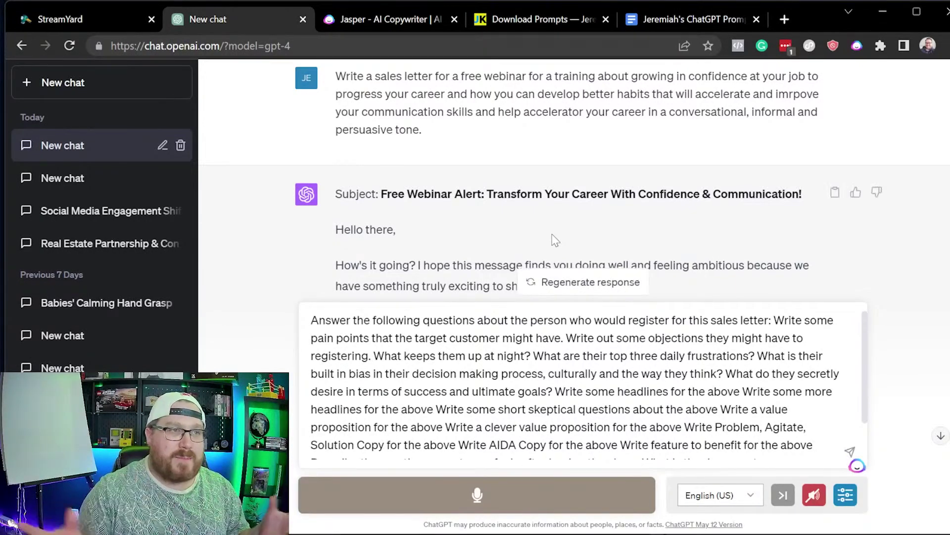
scroll(567, 239, down, 15)
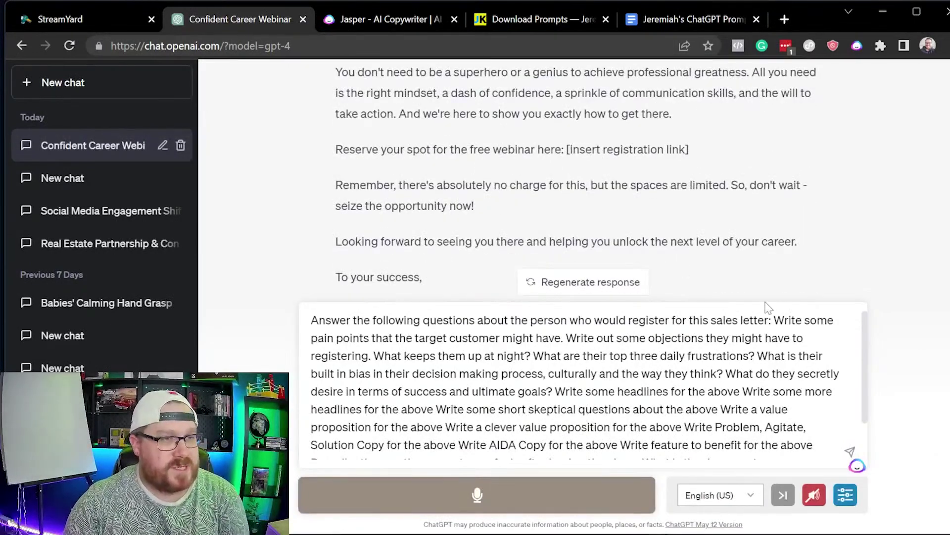
drag(775, 323, 384, 364)
click(568, 341)
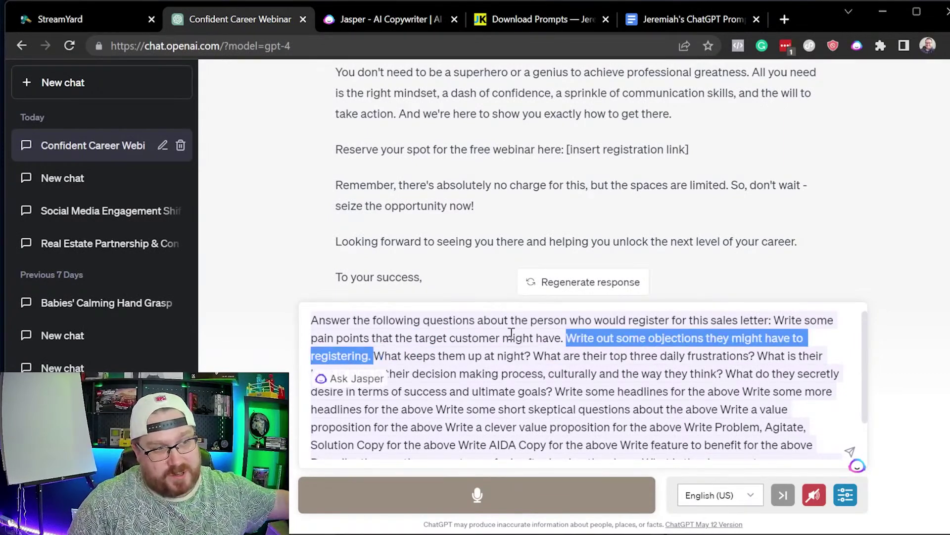
click(762, 359)
scroll(799, 409, down, 3)
key(Return)
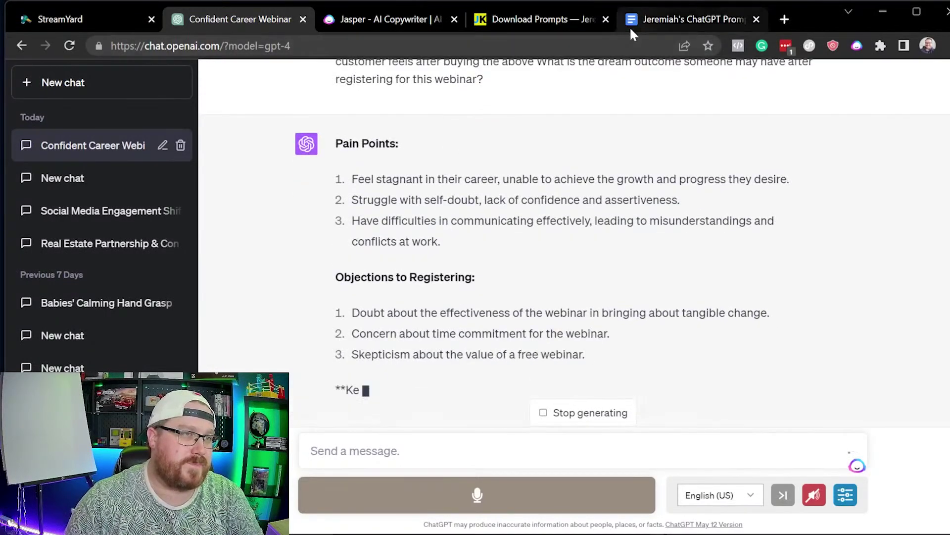
click(657, 29)
scroll(575, 254, down, 6)
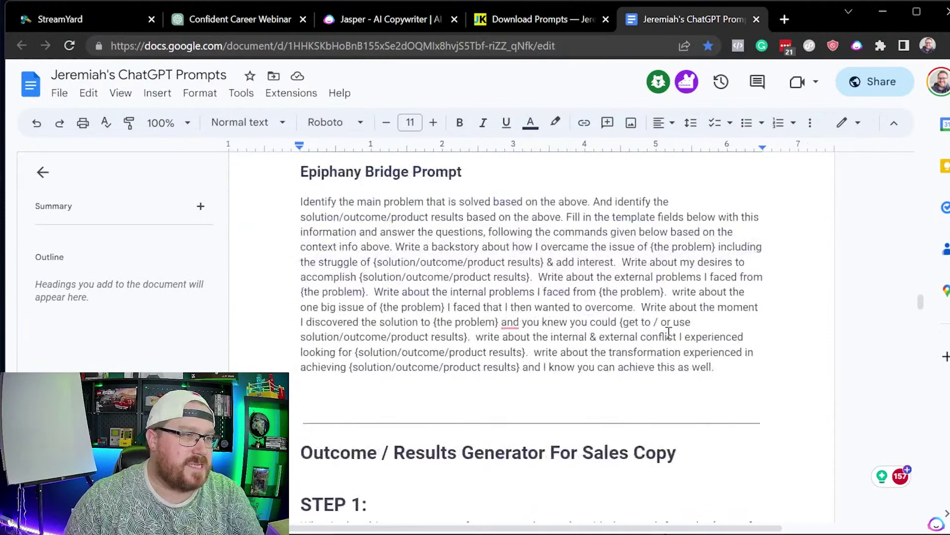
Step: Select and copy the entire Epiphany Bridge prompt from the prompts document
drag(740, 365, 252, 216)
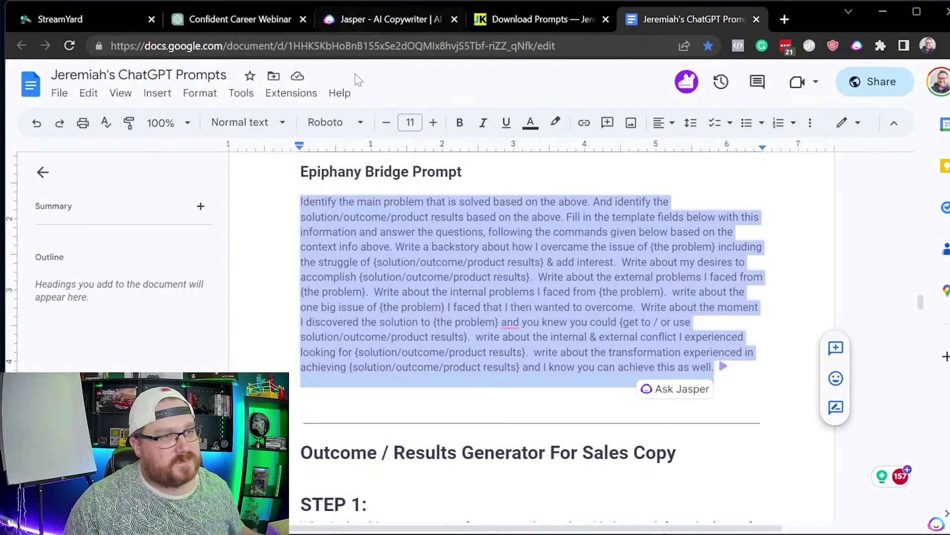
click(263, 24)
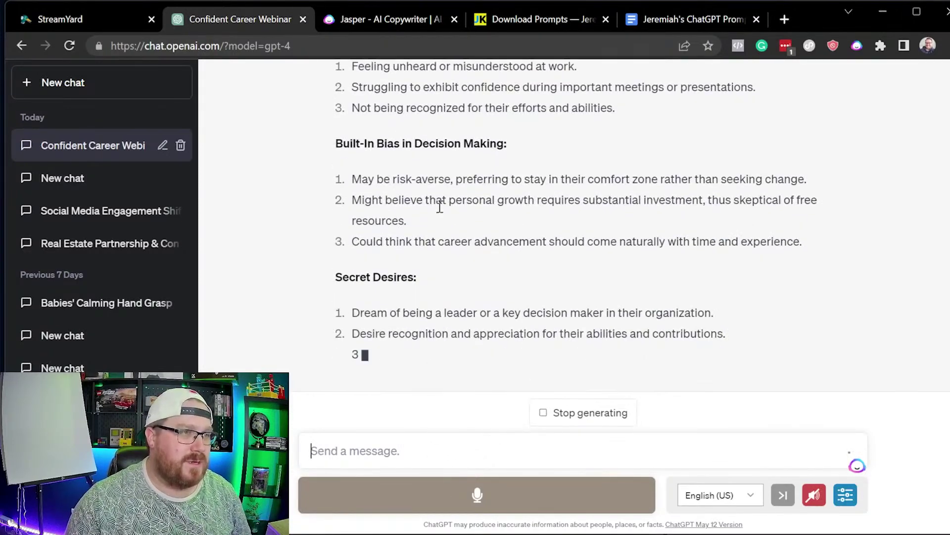
Step: Review GPT-4's Pain Points, objections and 'Keeps Them Up at Night' sections
scroll(440, 206, up, 10)
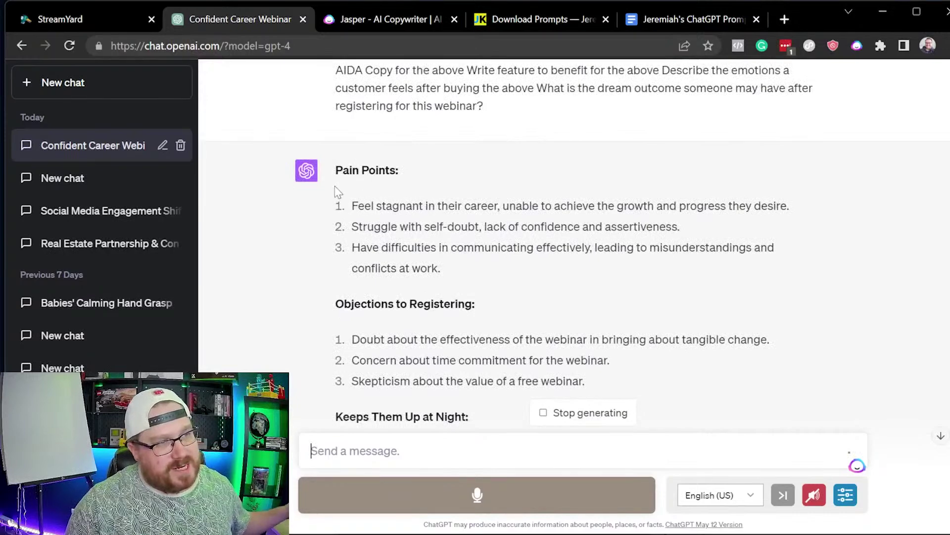
drag(353, 172, 395, 172)
drag(523, 306, 372, 292)
click(475, 306)
scroll(482, 312, down, 5)
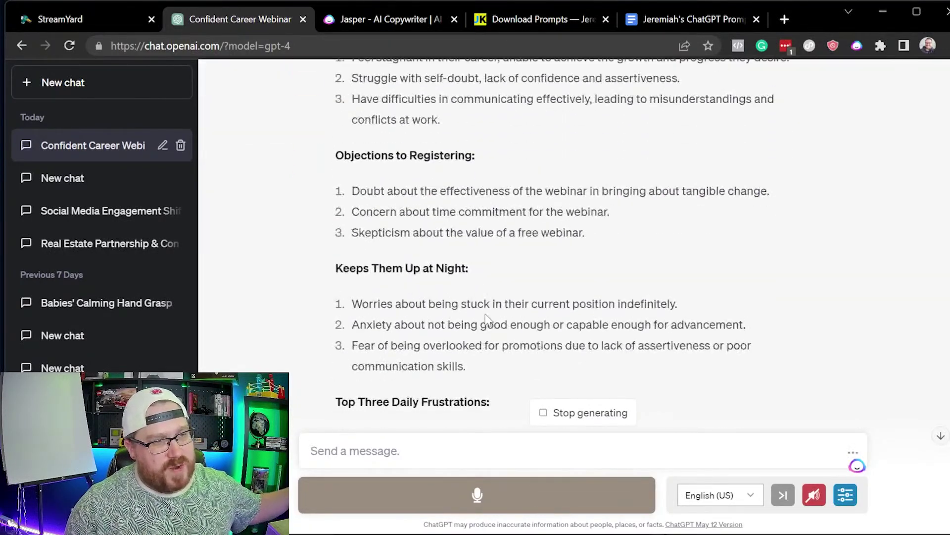
drag(484, 195, 630, 270)
Step: Read on through the PAS and AIDA copy to the end of the answer
scroll(382, 193, down, 3)
scroll(607, 291, down, 4)
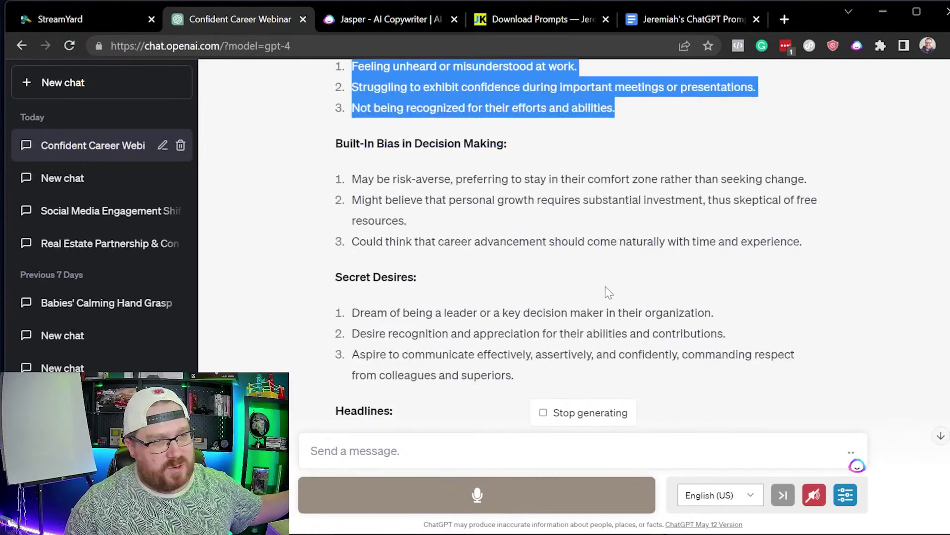
scroll(606, 286, down, 3)
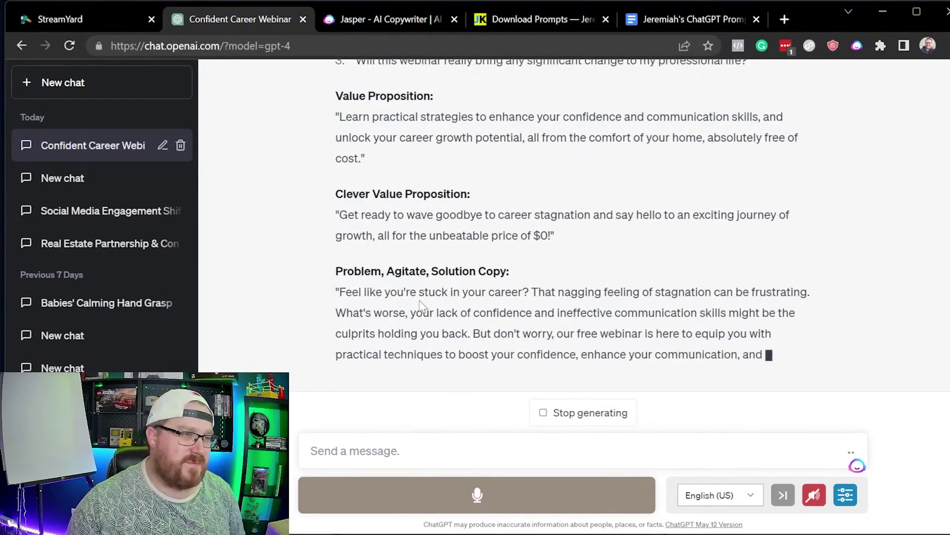
drag(337, 215, 442, 327)
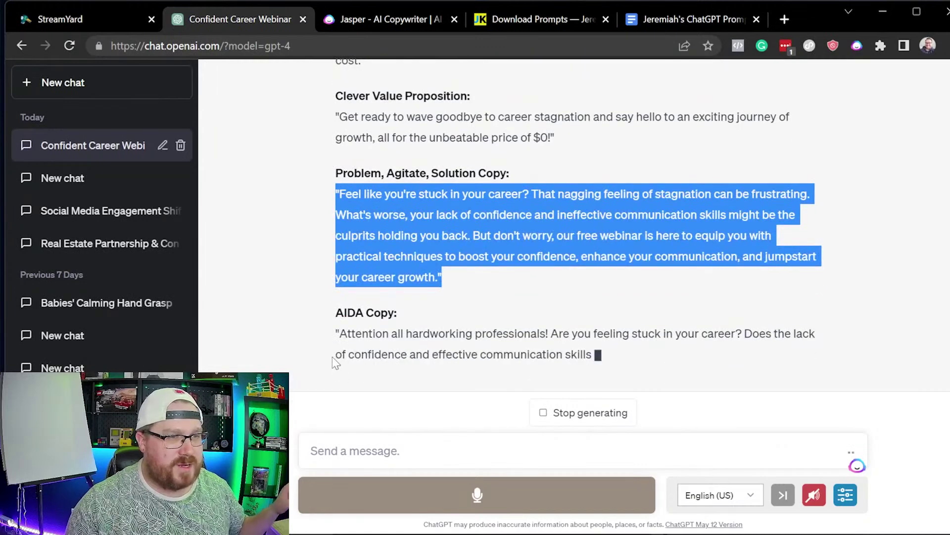
drag(335, 335, 514, 333)
click(535, 317)
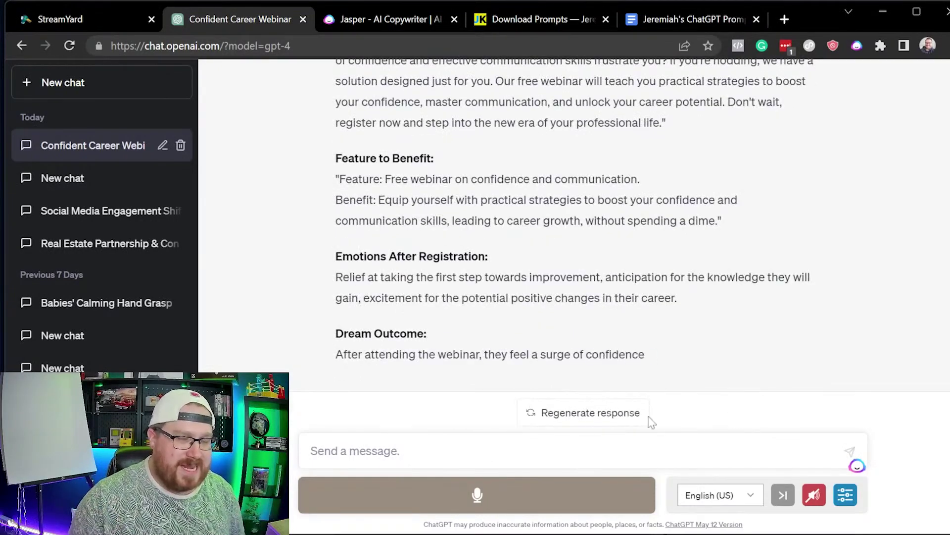
Step: Paste and send the Epiphany Bridge prompt for a first-person career-stagnation backstory
key(ctrl+v)
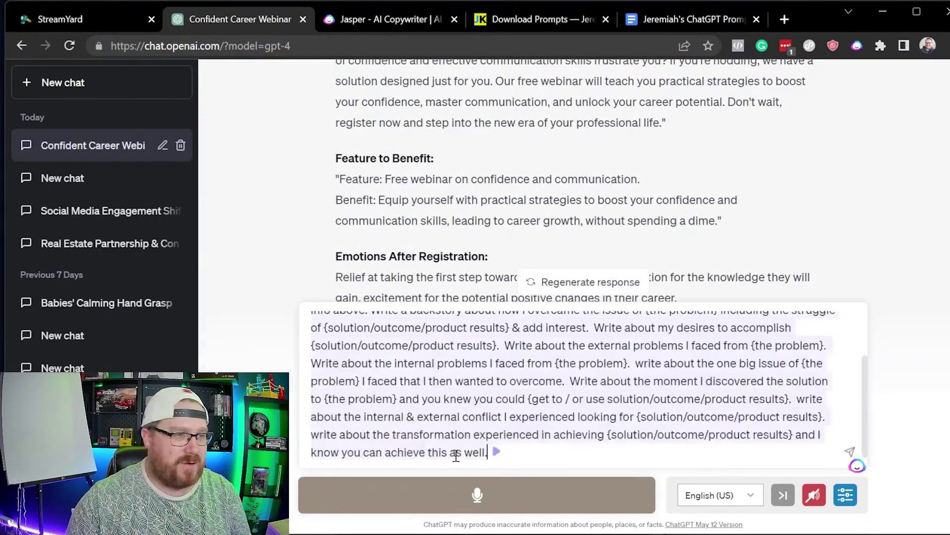
key(Return)
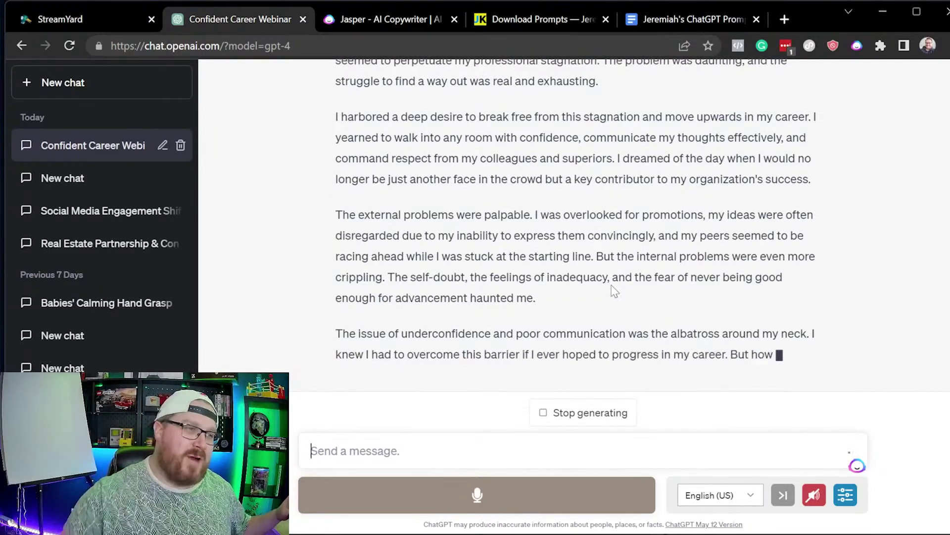
Step: Copy the STEP 1 paragraph under 'Outcome / Results Generator For Sales Copy' in the prompts document
click(670, 18)
scroll(549, 262, down, 5)
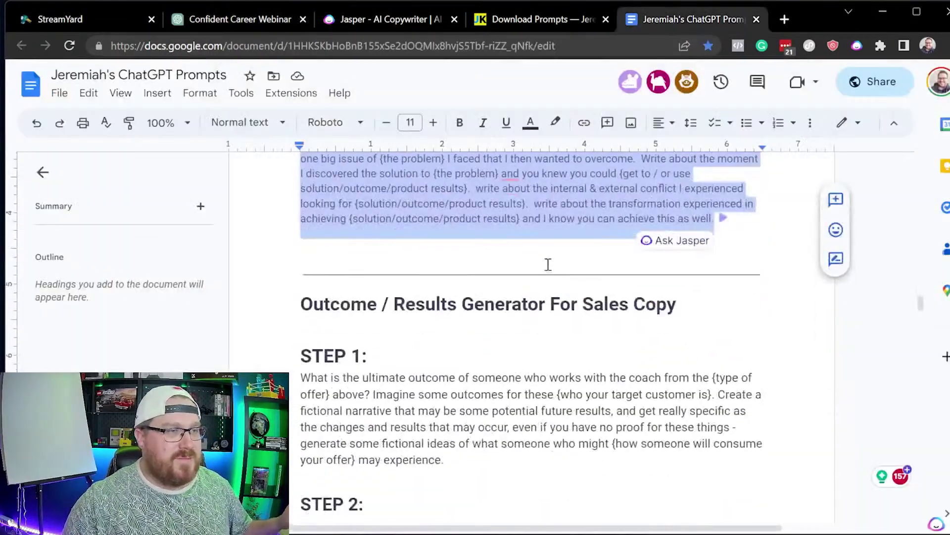
drag(733, 235, 285, 233)
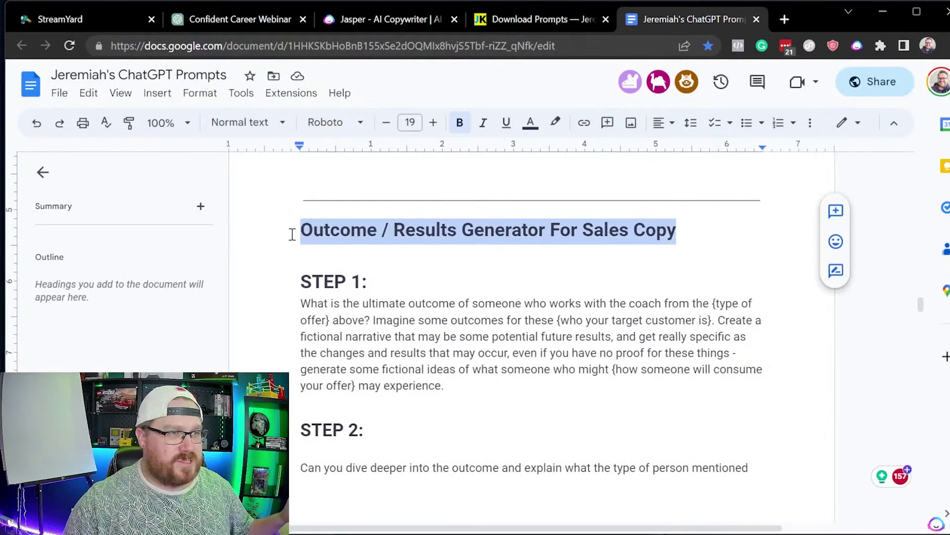
scroll(419, 186, down, 2)
drag(469, 323, 255, 226)
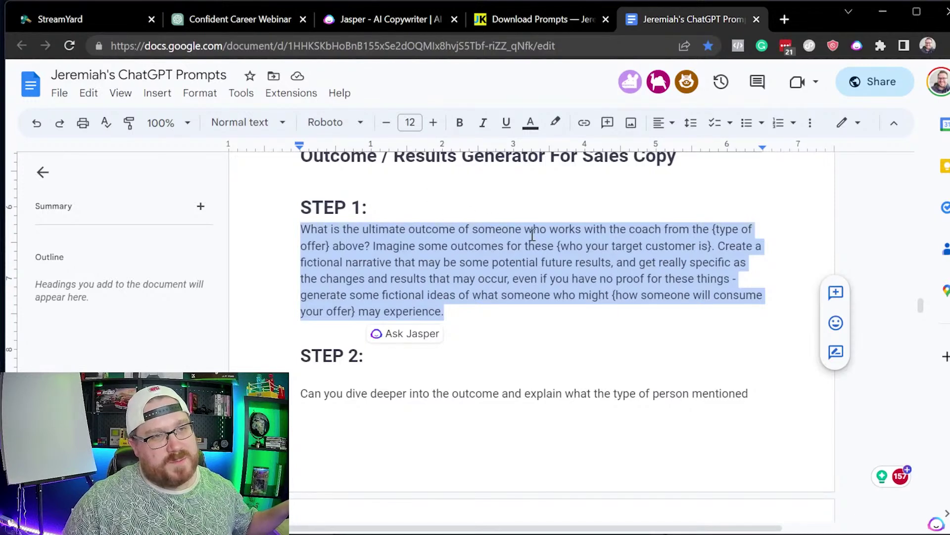
click(271, 23)
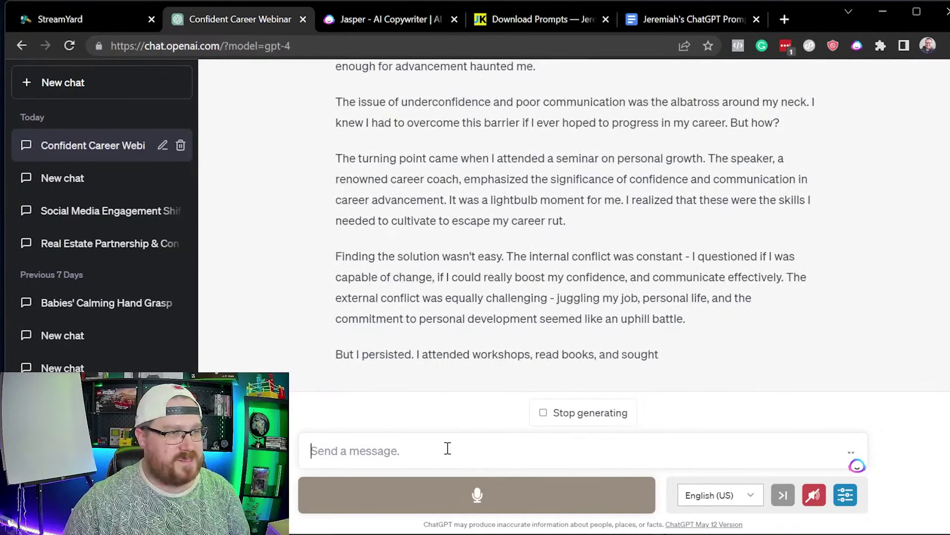
Step: Send the STEP 1 ultimate-outcome prompt to GPT-4, then select the STEP 2 prompt in the doc
text(What is the ultimate outcome of someone who works with the coach from the {type of offer} above? Imagine some outcomes for these {who your target customer is}. Create a fictional narrative that may be some potential future results, and get really specific as the changes and results that may occur, even if you have no proof for these things - generate some fictional ideas of what someone who might {how someone will consume your offer} may experience.)
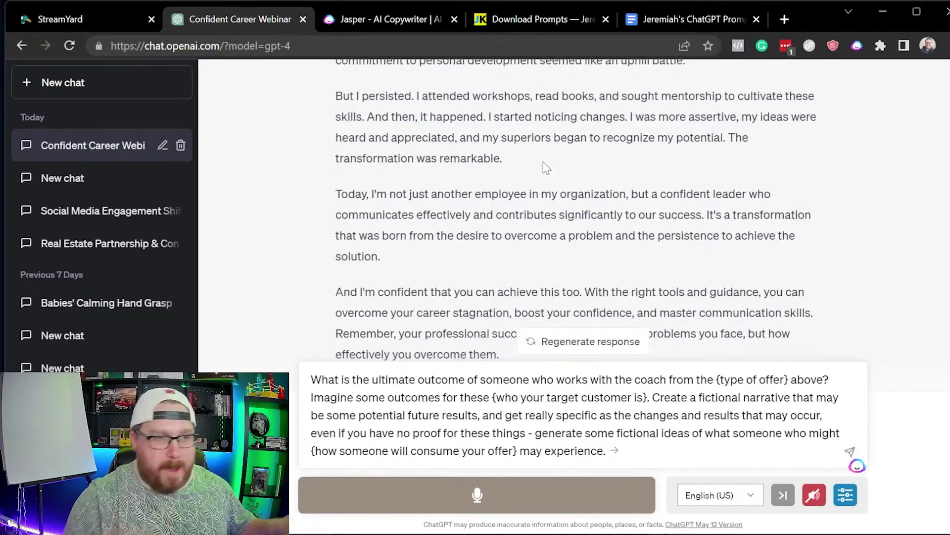
key(Return)
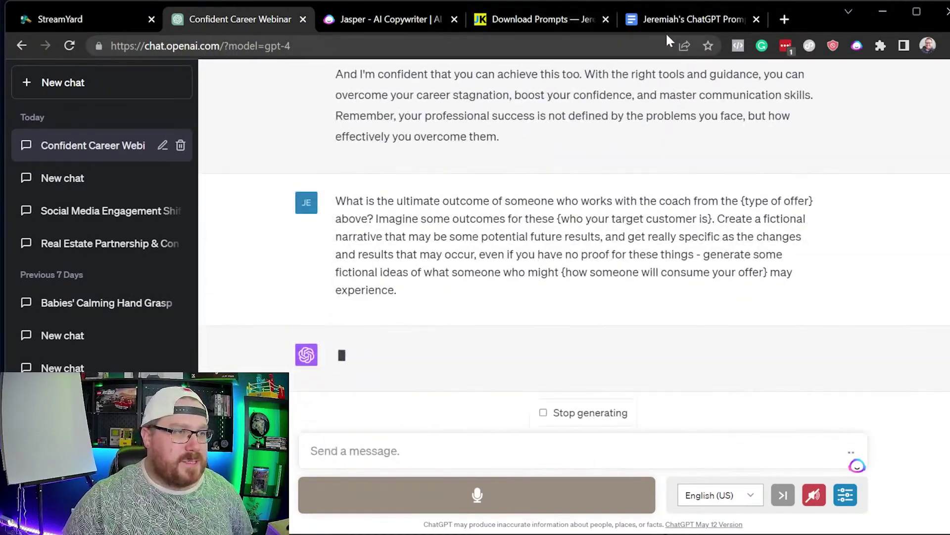
mouse_move(664, 29)
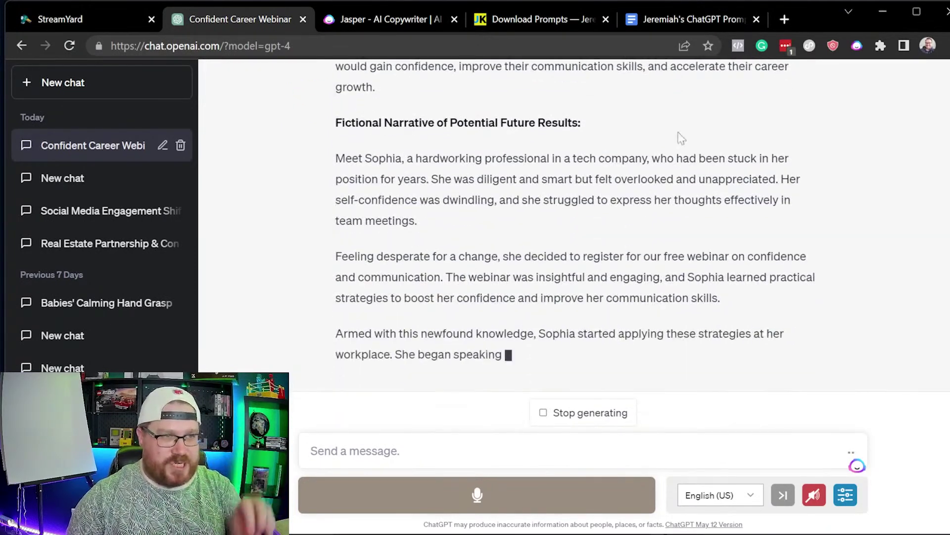
click(689, 20)
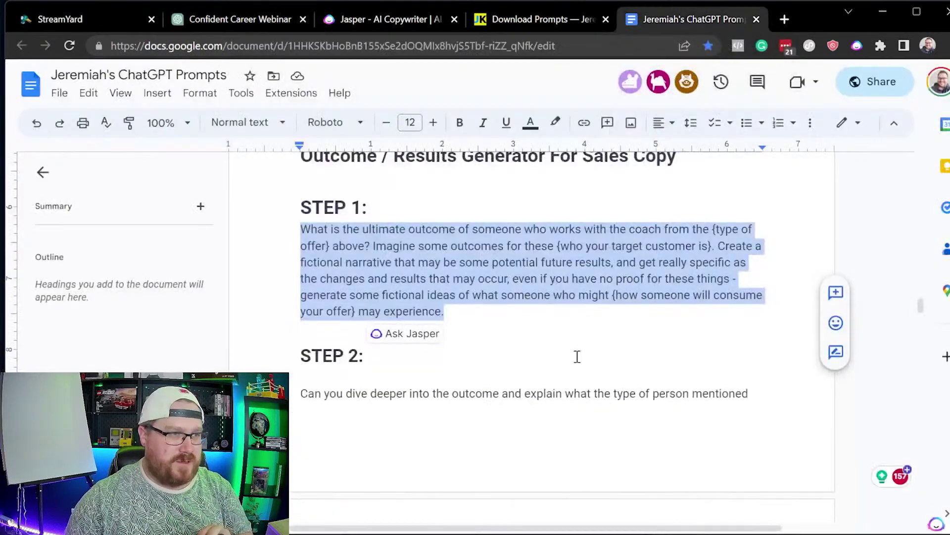
scroll(563, 392, down, 3)
drag(785, 440, 292, 267)
key(ctrl+c)
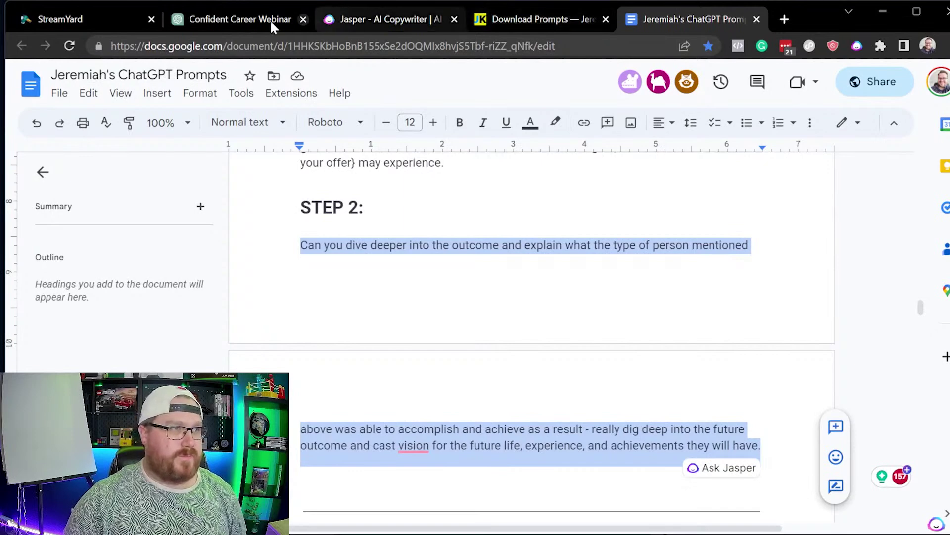
Step: Send the STEP 2 prompt asking GPT-4 to dive deeper into the customer's future achievements
click(248, 20)
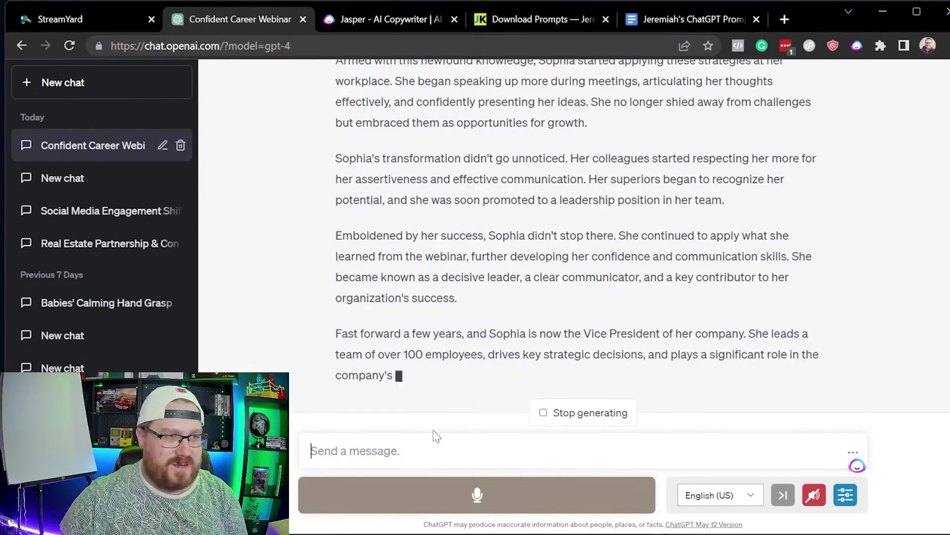
key(ctrl+v)
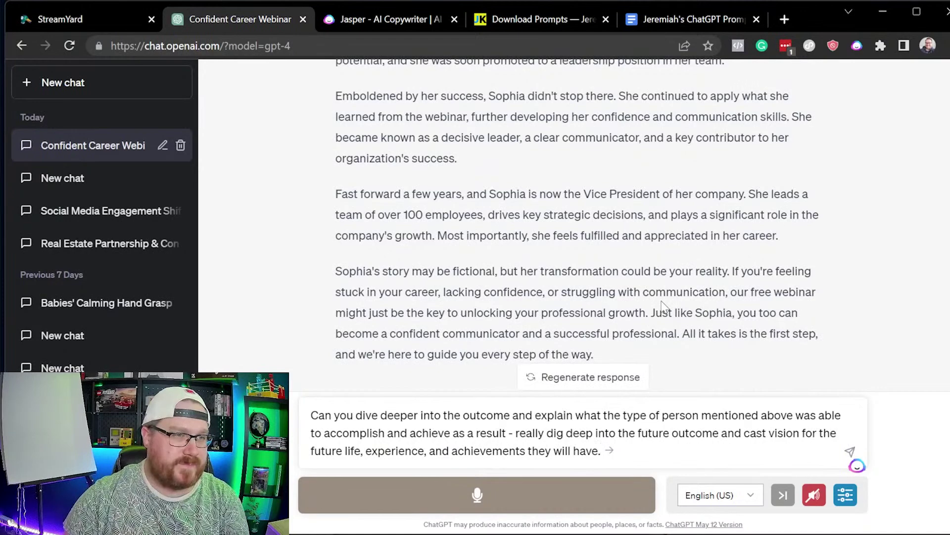
key(Return)
click(666, 30)
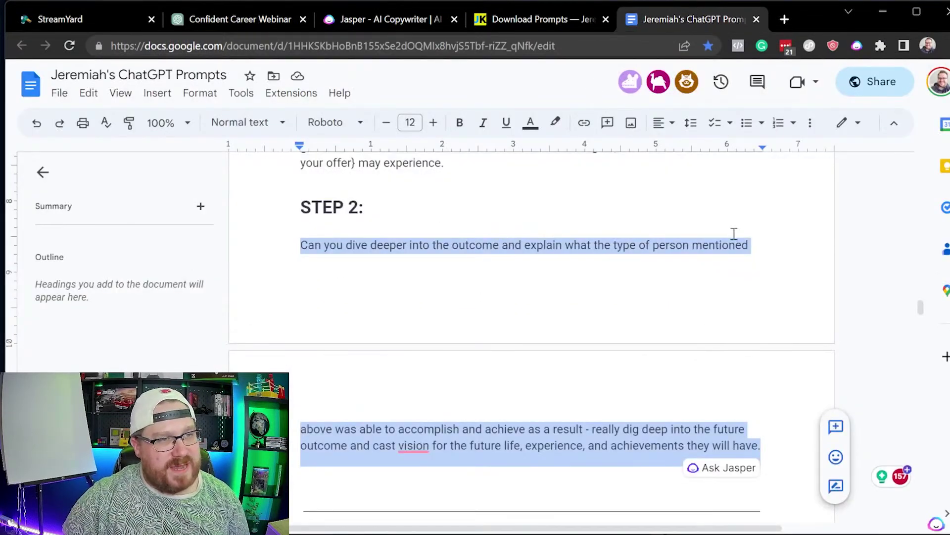
Step: Select the Expert Sales Copywriter Prompt from 'You are a sales copywriting expert' through 'UNDERSTAND?'
scroll(556, 371, down, 7)
click(285, 246)
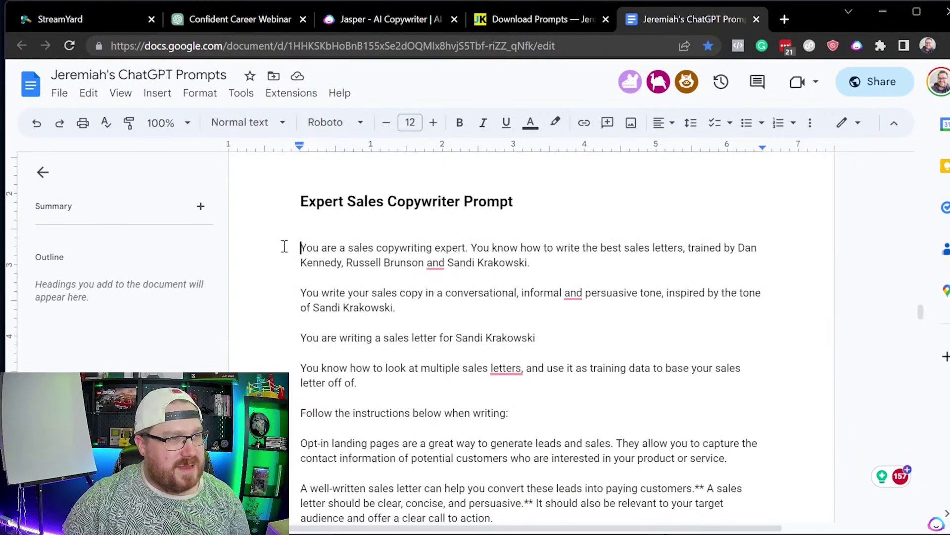
scroll(492, 413, down, 20)
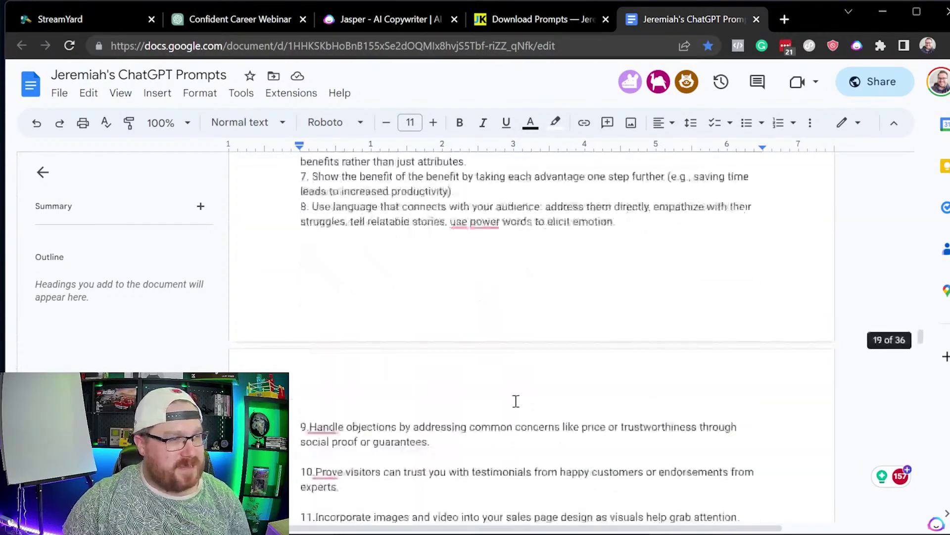
scroll(515, 404, down, 9)
scroll(490, 393, up, 6)
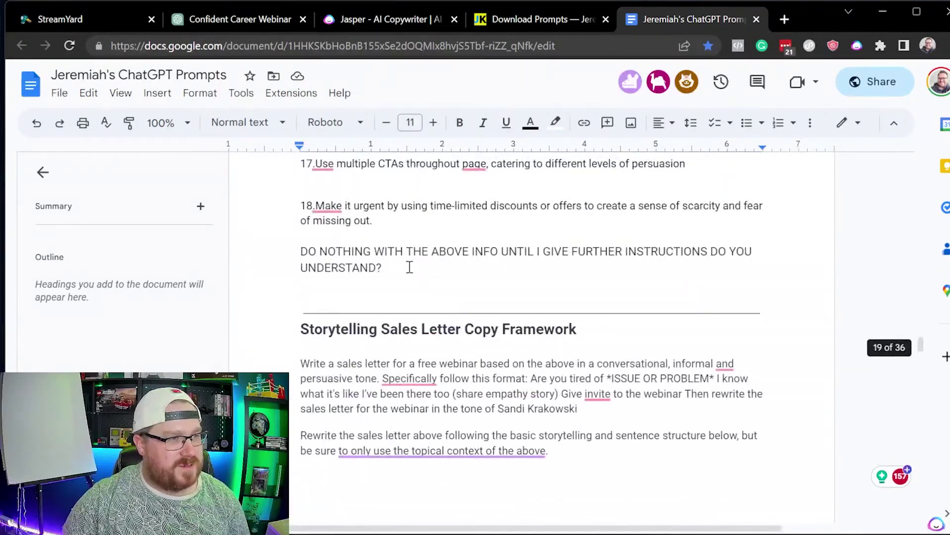
shift+click(411, 267)
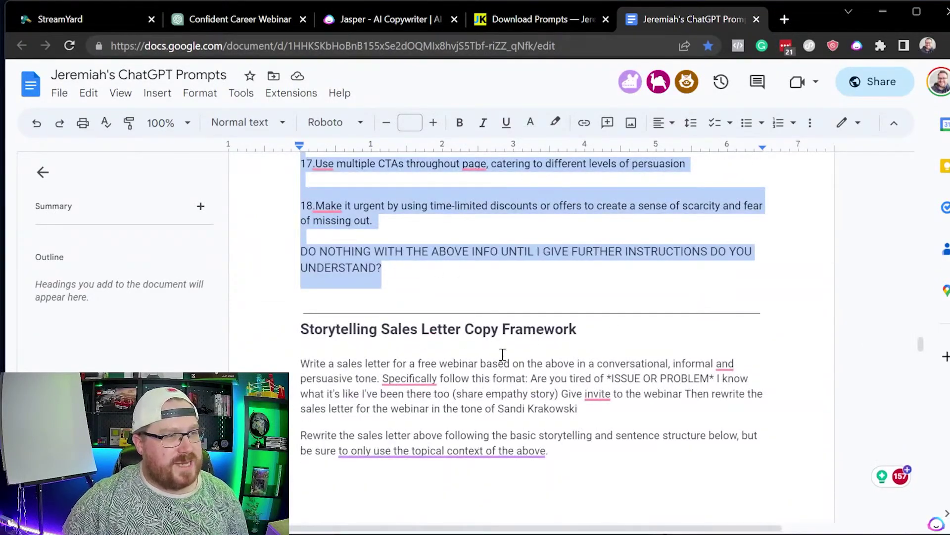
click(250, 15)
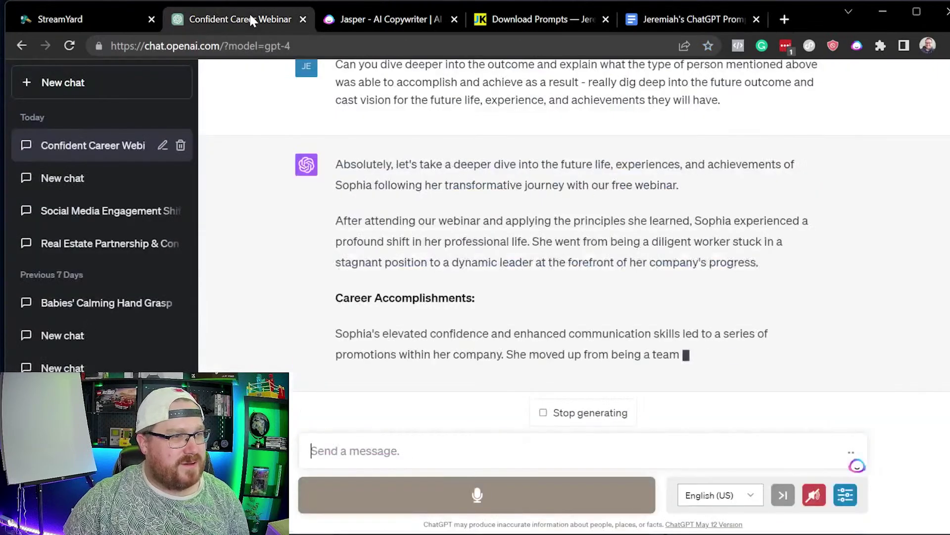
Step: Paste the Expert Sales Copywriter Prompt into ChatGPT, review it, and send it
click(472, 461)
key(ctrl+v)
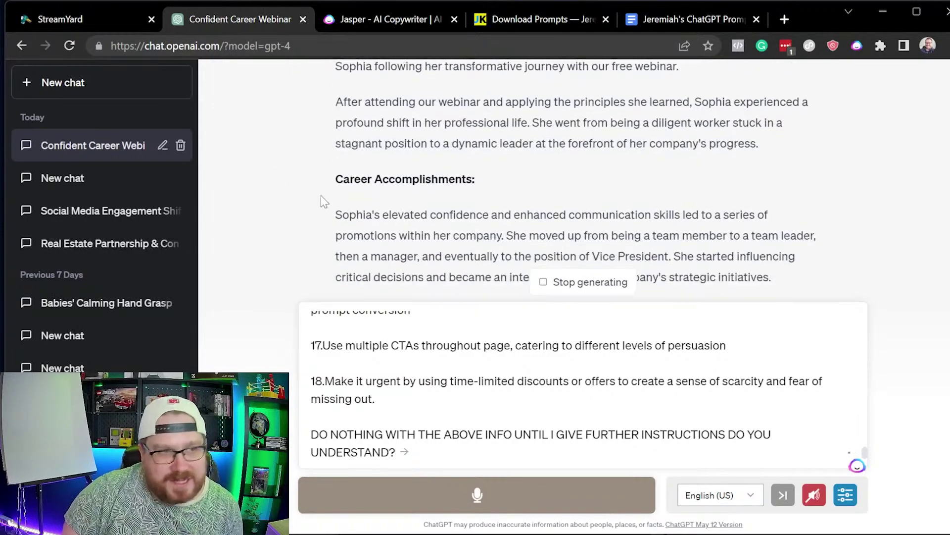
scroll(466, 162, down, 5)
scroll(465, 161, down, 15)
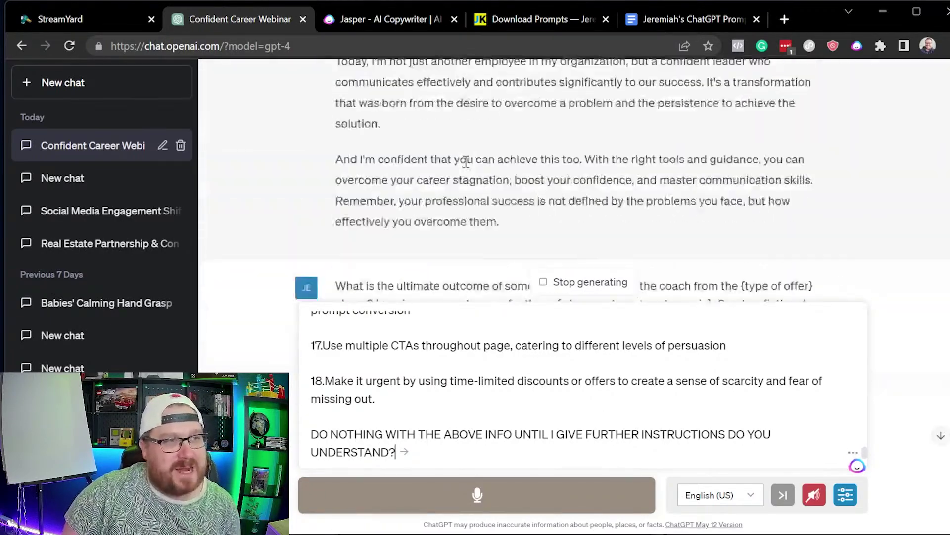
scroll(466, 143, up, 15)
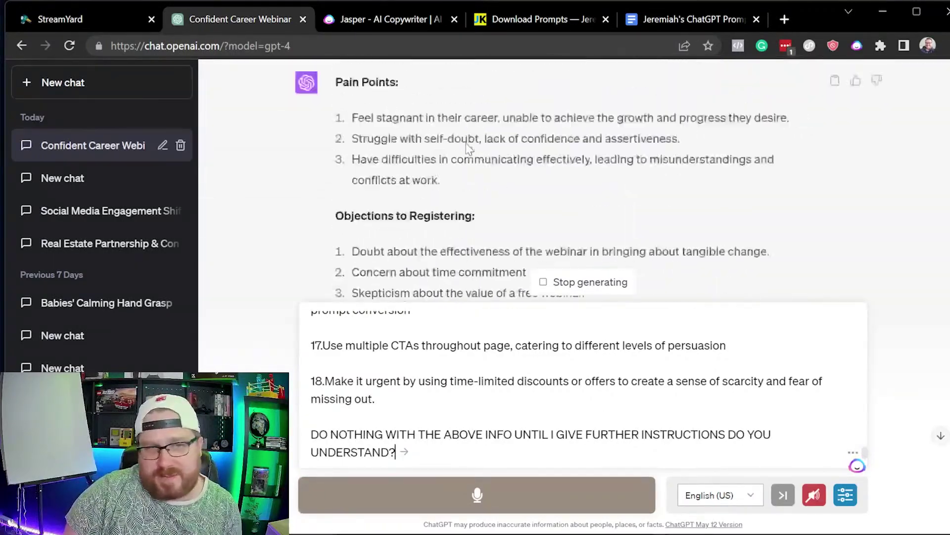
scroll(453, 145, down, 10)
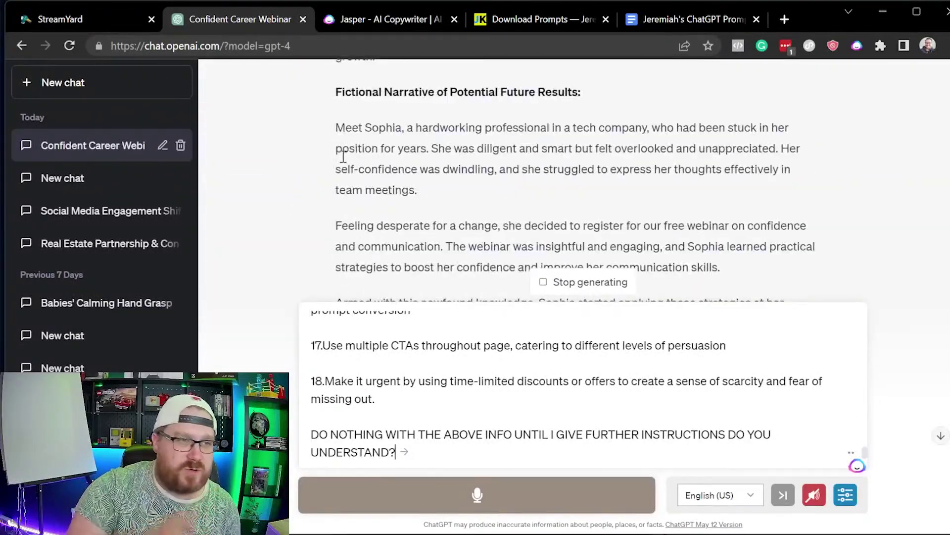
scroll(414, 149, down, 10)
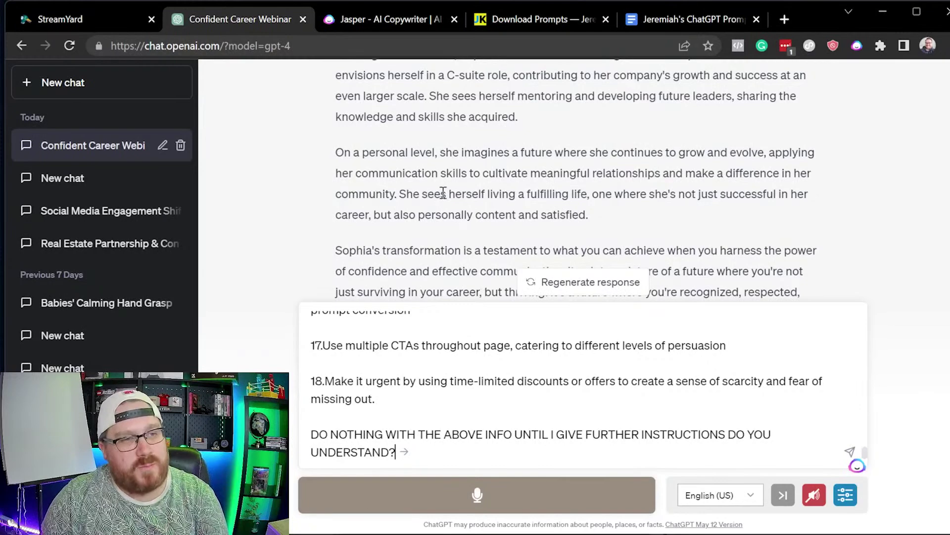
key(Return)
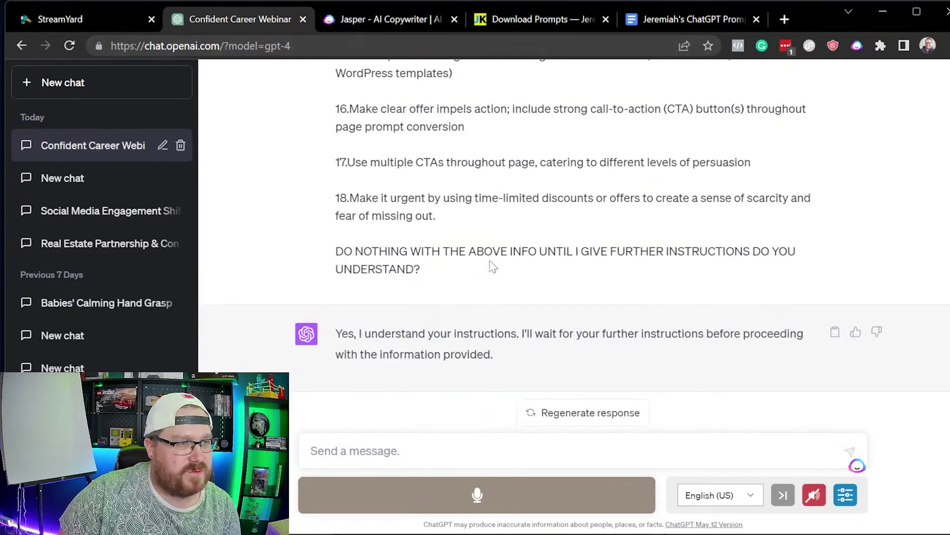
Step: Copy the Storytelling Sales Letter prompt from the doc into the ChatGPT message box
click(695, 27)
scroll(441, 386, down, 2)
drag(604, 261, 307, 217)
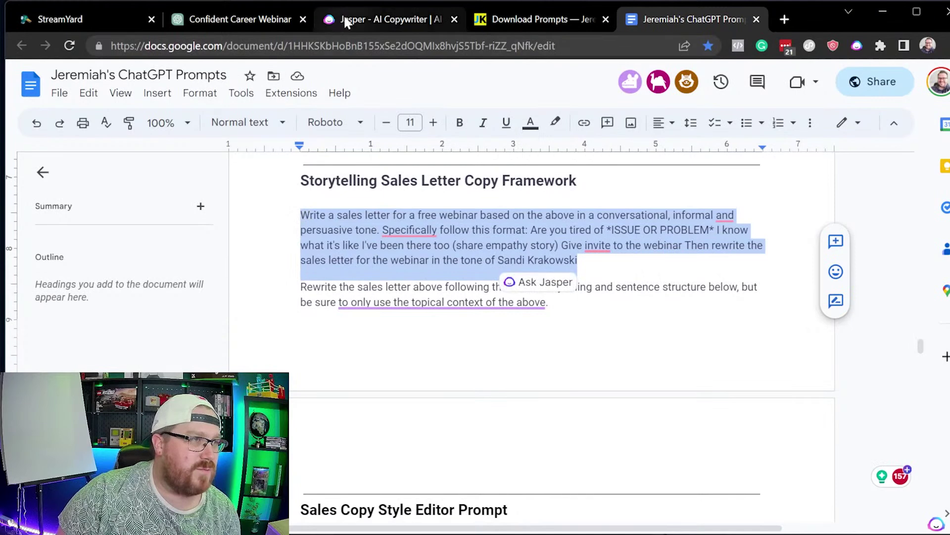
click(340, 20)
click(250, 22)
text(Write a sales letter for a free webinar based on the above in a conversational, informal and persuasive tone. Specifically follow this format: Are you tired of *ISSUE OR PROBLEM* I know what it's like I've been there too (share empathy story) Give invite to the webinar Then rewrite the sales letter for the webinar in the tone of Sandi Krakowski)
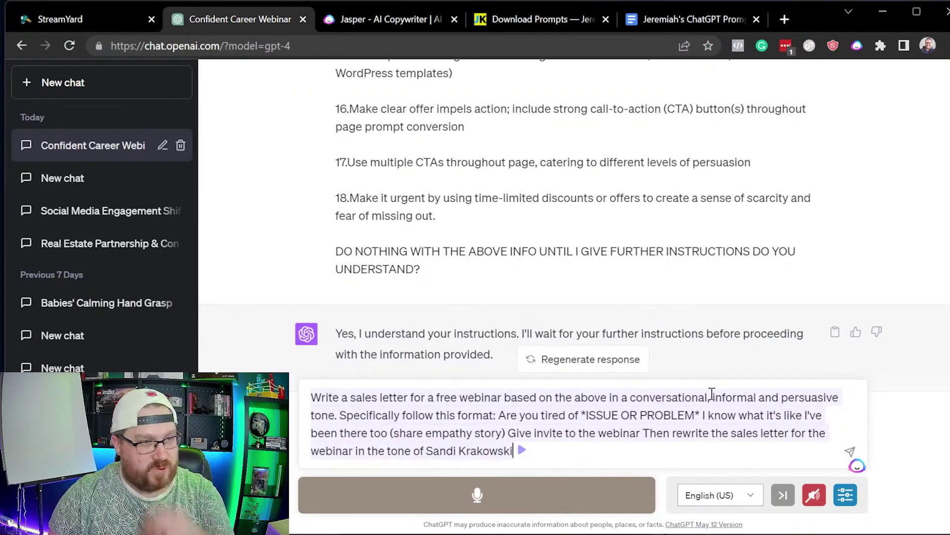
Step: Send the storytelling sales-letter prompt with its conversational tone instruction
drag(566, 456, 428, 454)
click(595, 458)
key(Return)
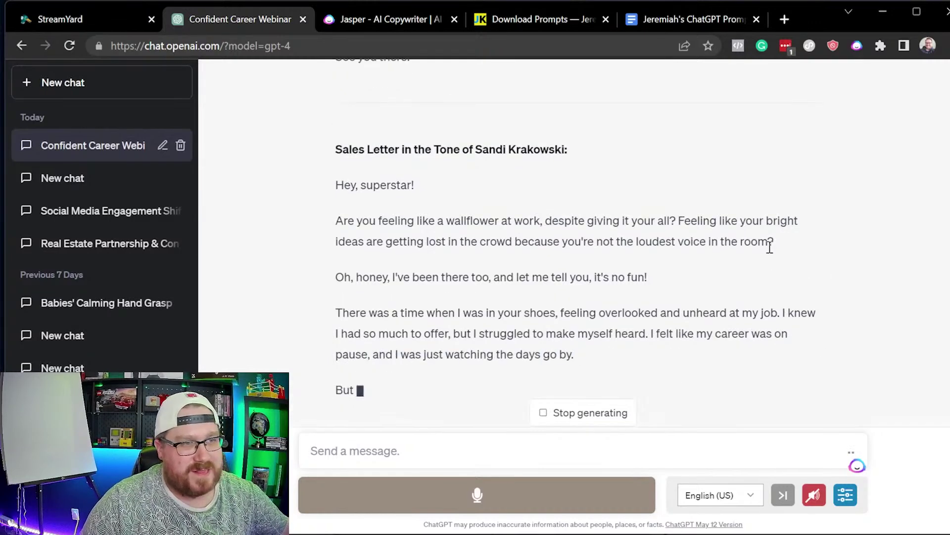
Step: Read through the generated webinar sales letter, highlighting the loudest-voice and empathy lines
drag(781, 212, 560, 210)
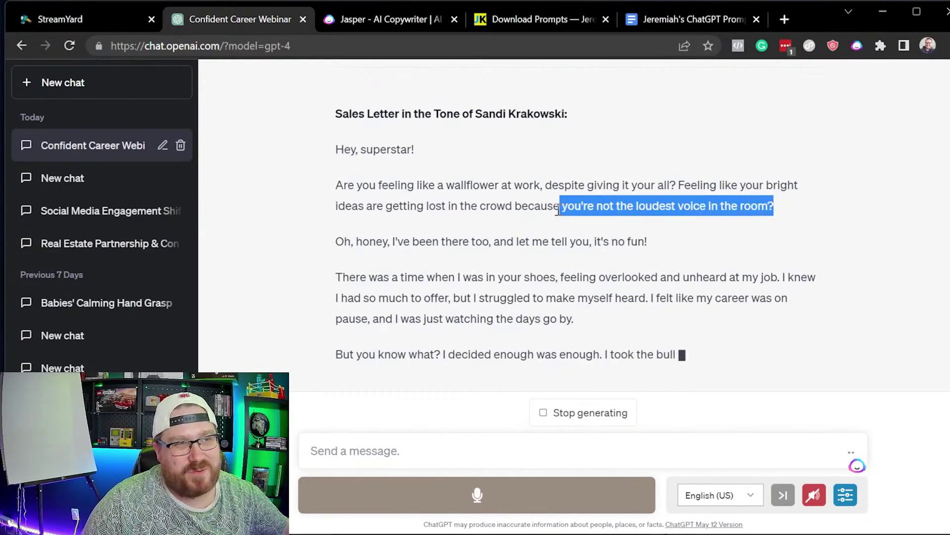
drag(601, 240, 597, 239)
click(415, 237)
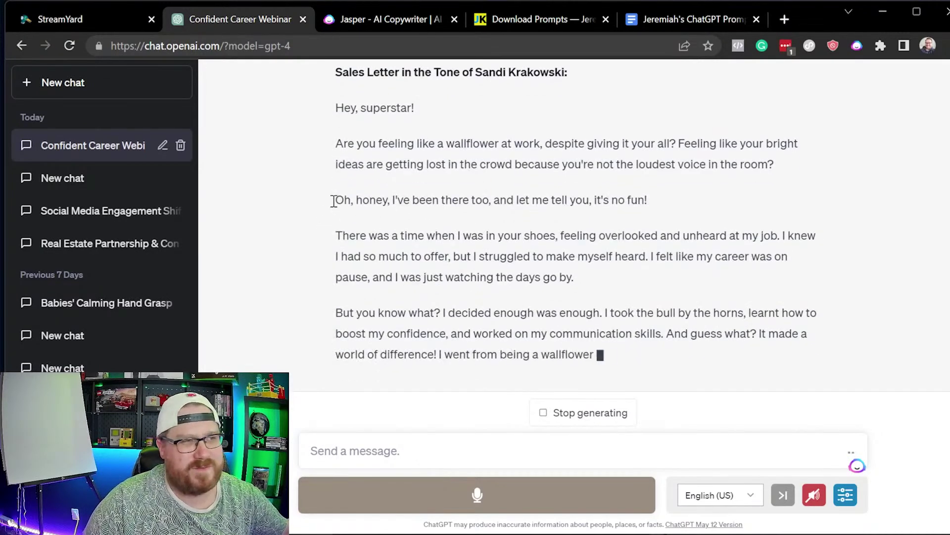
drag(341, 200, 407, 170)
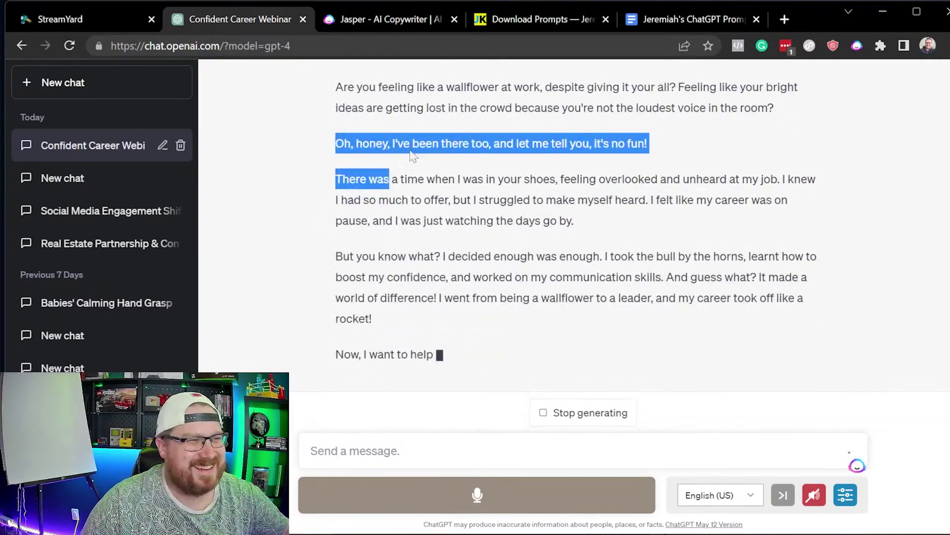
scroll(535, 205, up, 3)
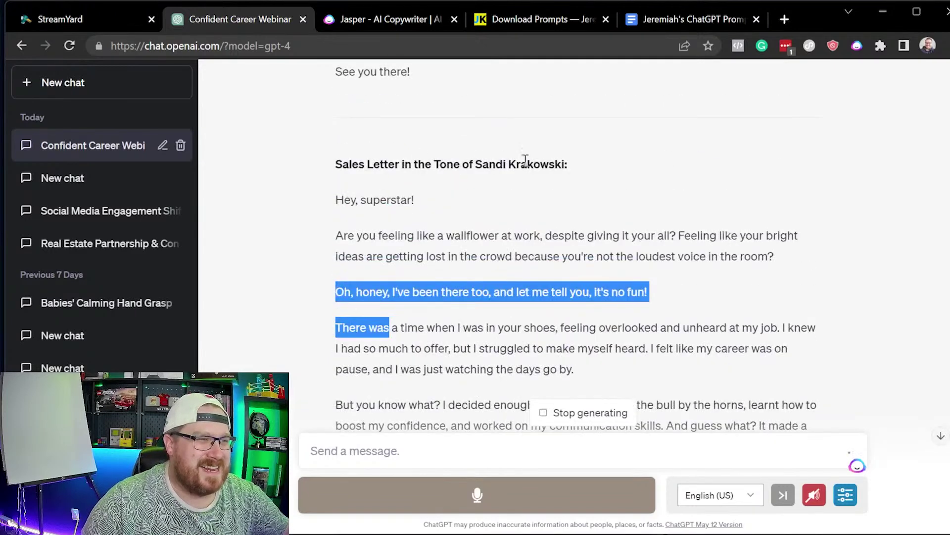
click(578, 278)
scroll(579, 278, down, 3)
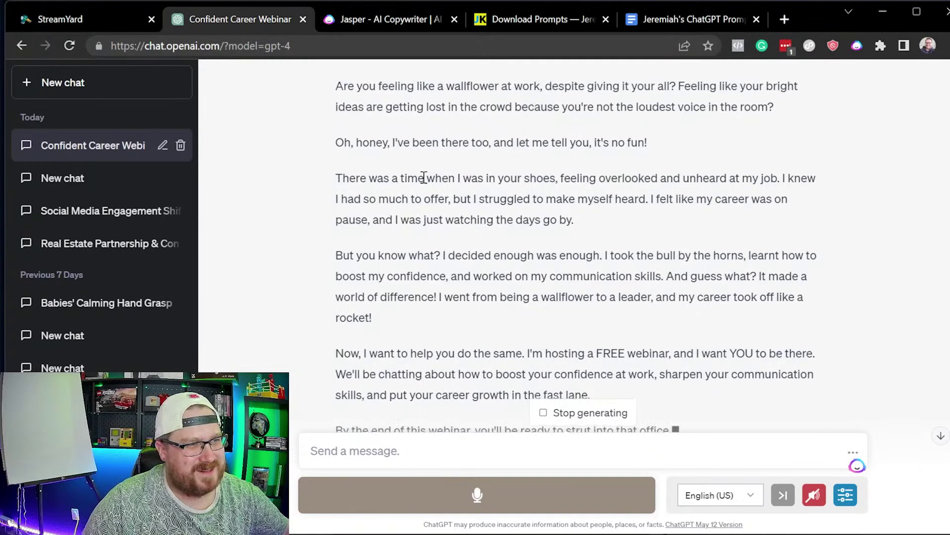
drag(424, 104, 785, 106)
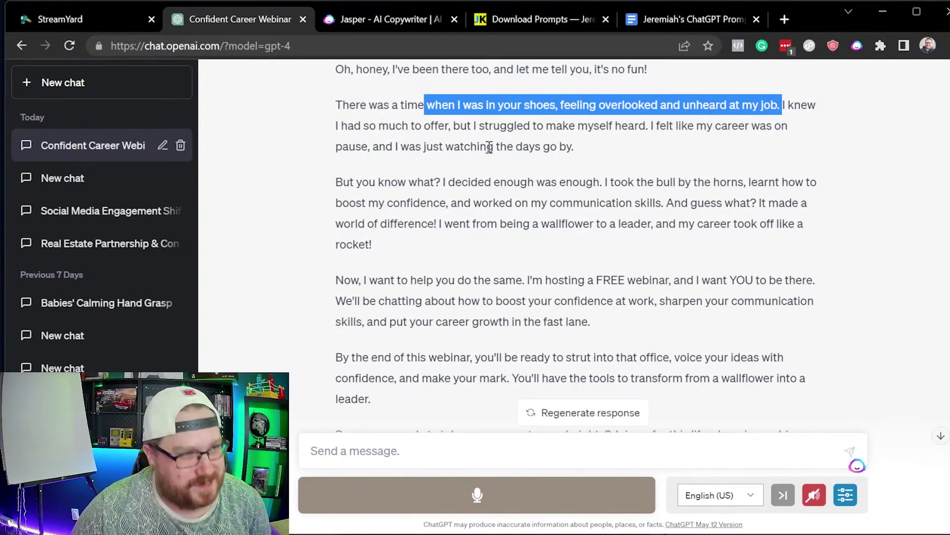
scroll(505, 361, down, 3)
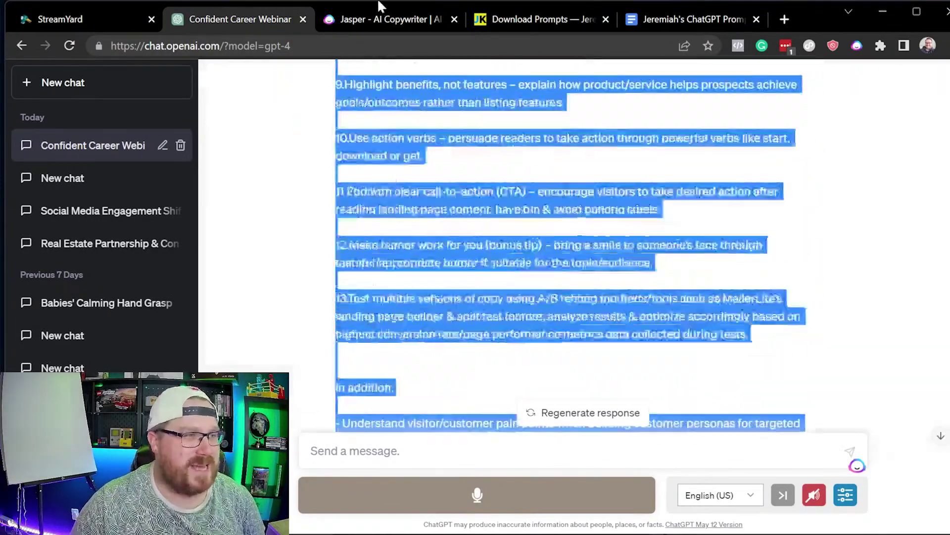
drag(379, 1, 351, 106)
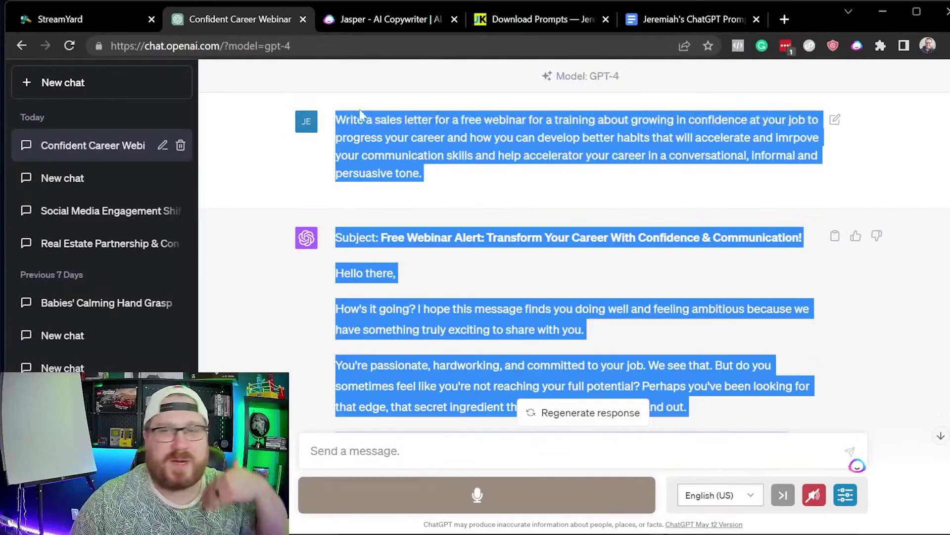
scroll(574, 280, down, 4)
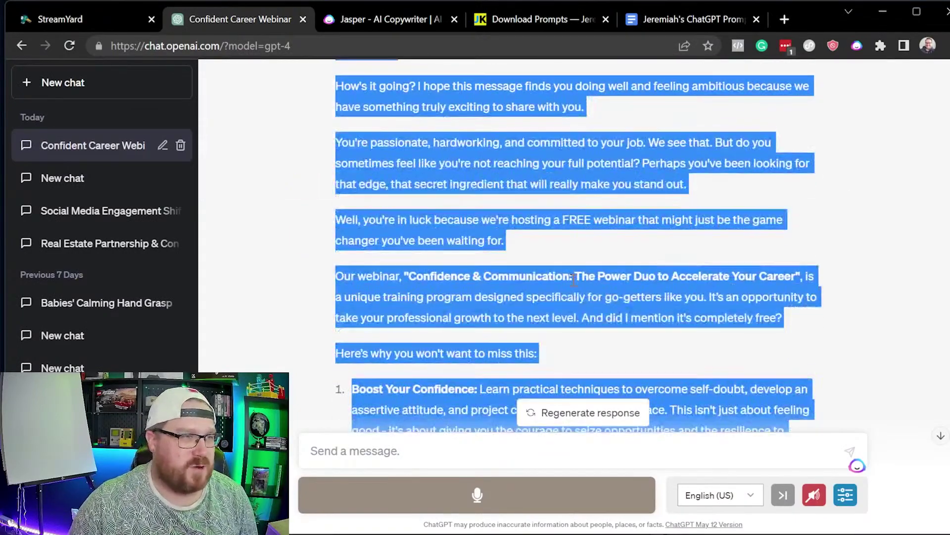
scroll(533, 322, up, 3)
click(442, 231)
scroll(410, 198, down, 1)
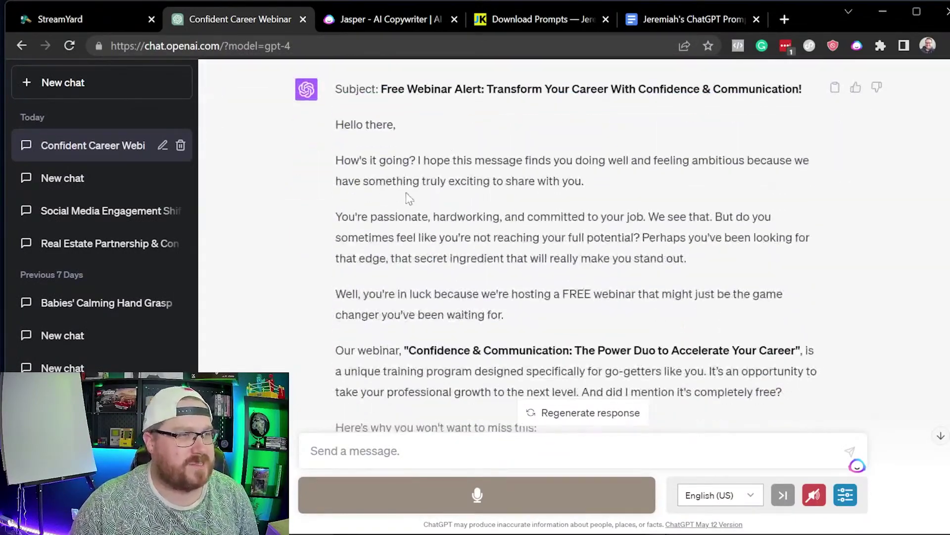
scroll(424, 160, down, 1)
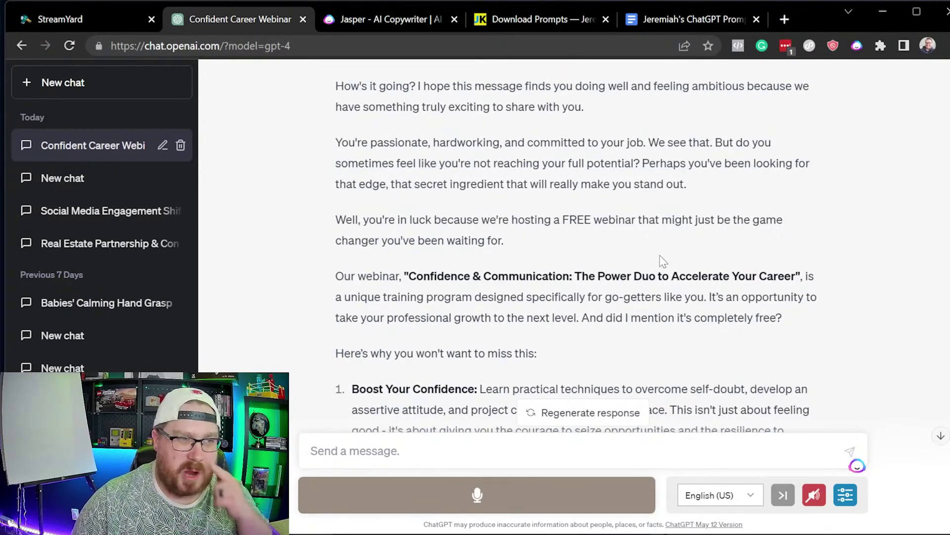
drag(572, 352, 347, 142)
scroll(945, 126, down, 10)
scroll(943, 125, down, 10)
scroll(574, 243, up, 10)
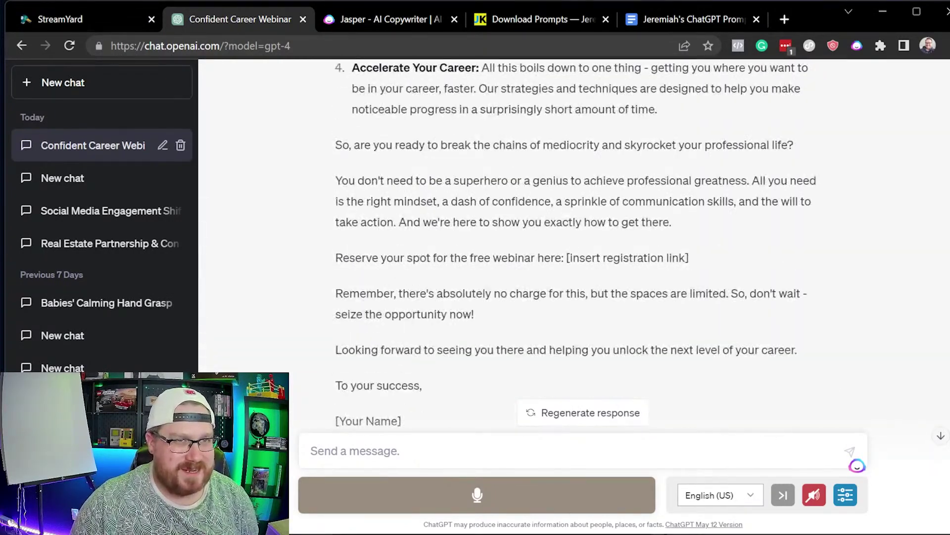
scroll(681, 222, down, 15)
scroll(680, 222, down, 10)
scroll(658, 220, up, 5)
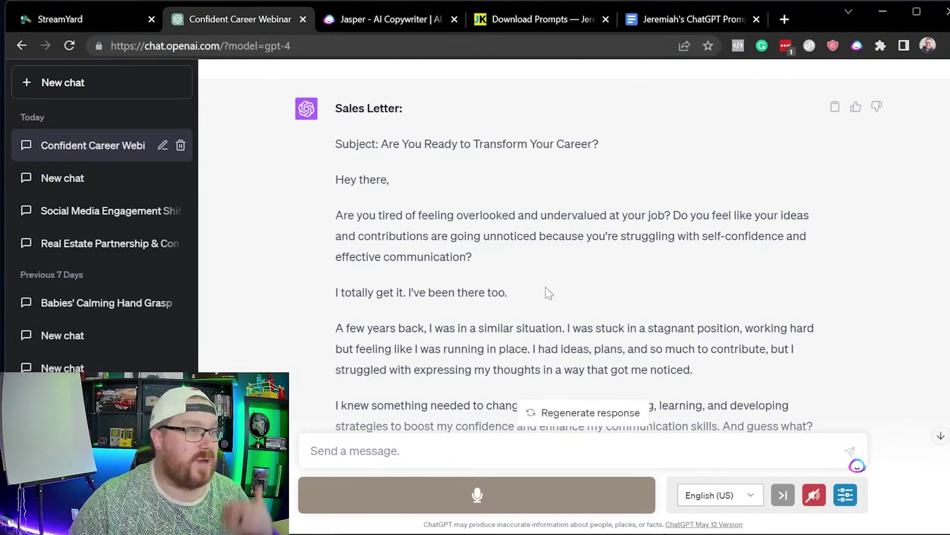
scroll(554, 296, down, 20)
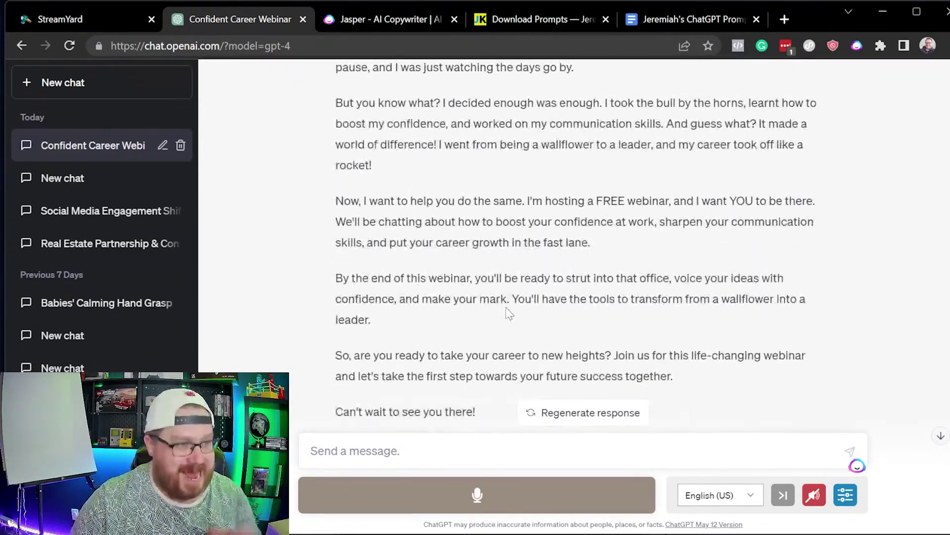
scroll(525, 336, down, 1)
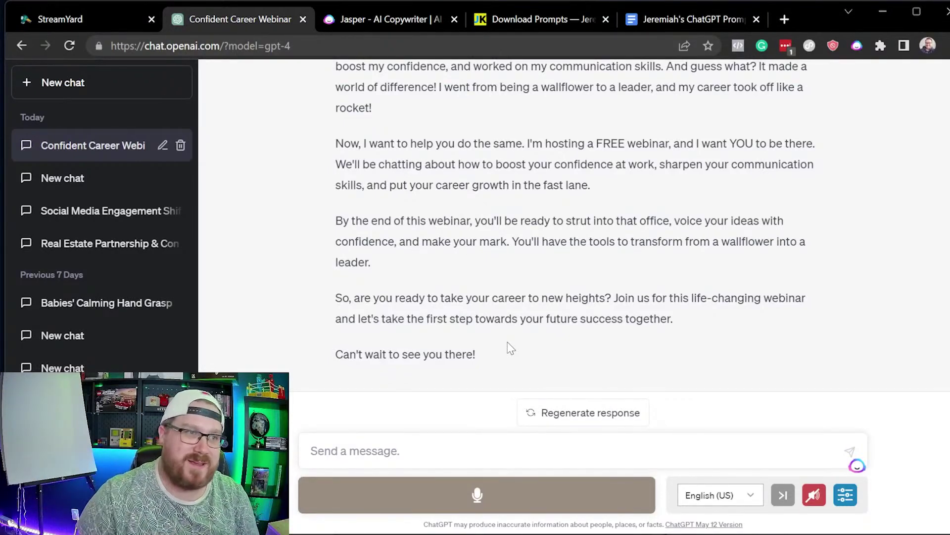
scroll(541, 312, up, 10)
scroll(755, 271, up, 10)
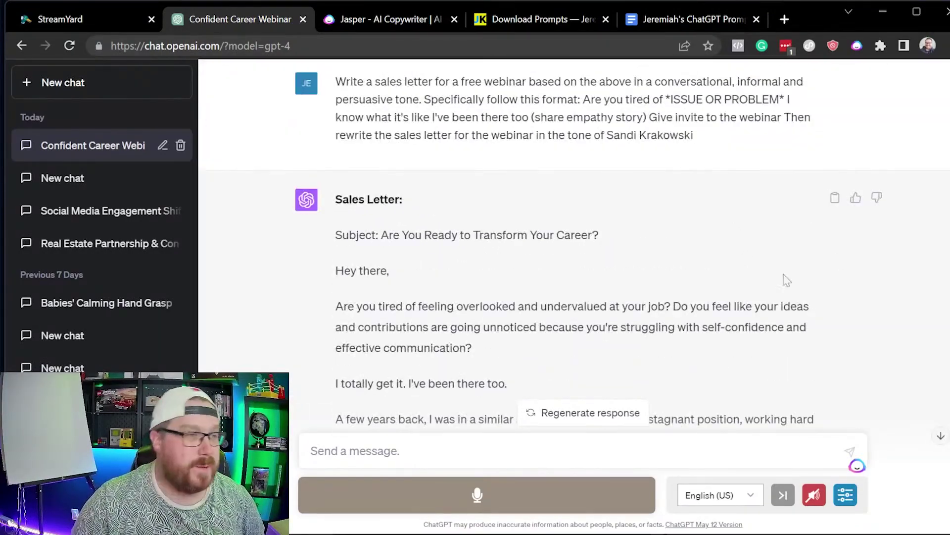
scroll(839, 262, down, 15)
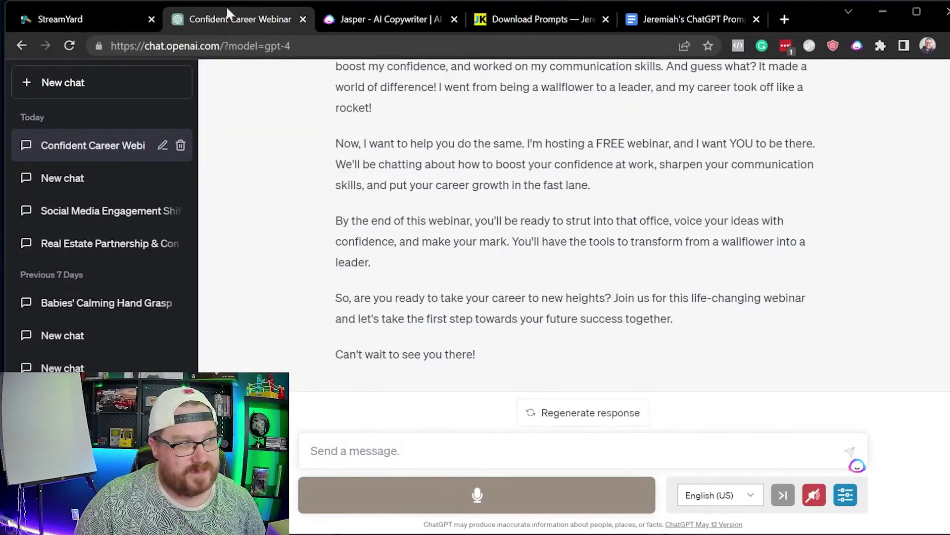
click(455, 53)
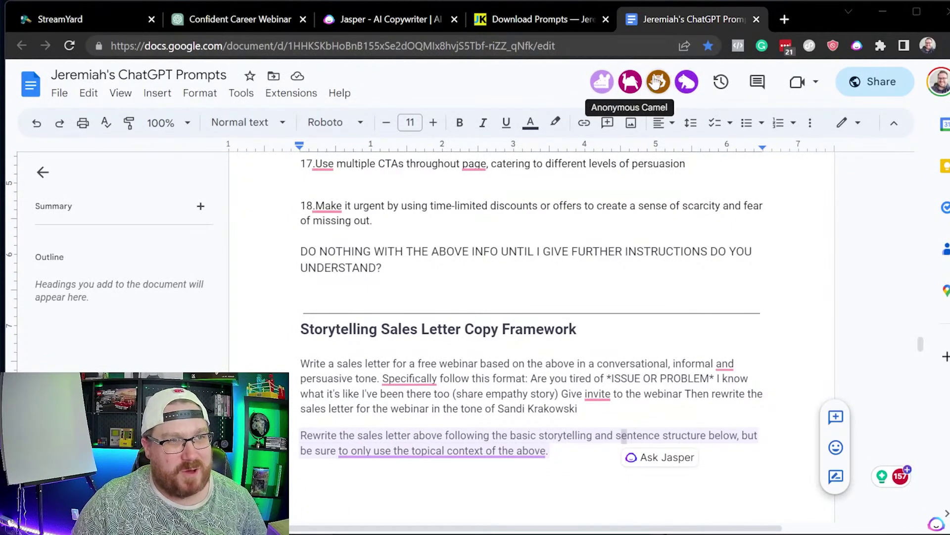
Step: Scroll up through the prompts document from the Storytelling framework to the topic list
scroll(590, 262, up, 15)
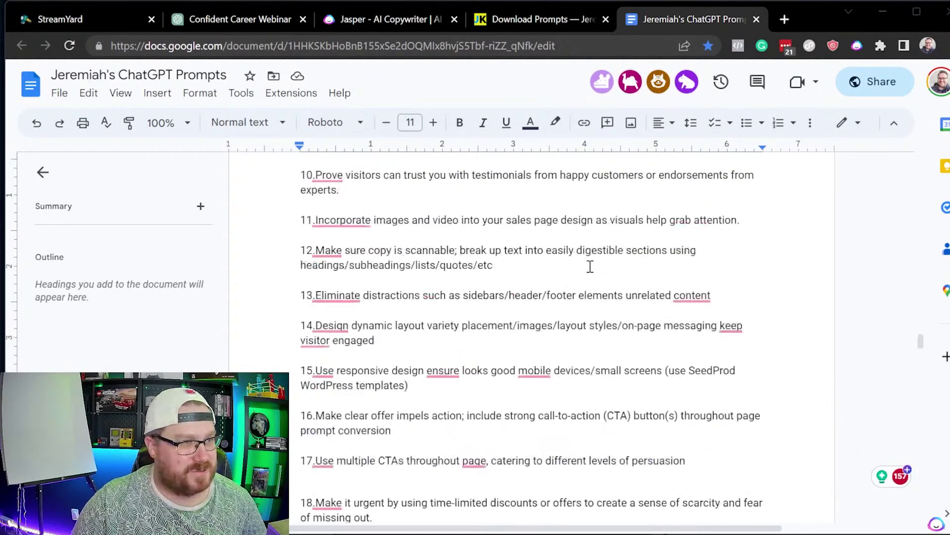
scroll(591, 274, up, 15)
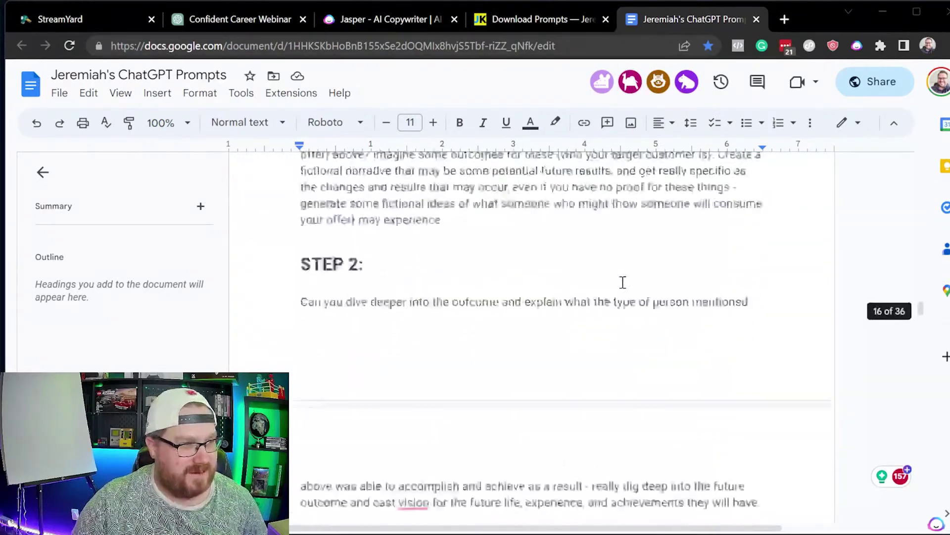
scroll(630, 283, up, 15)
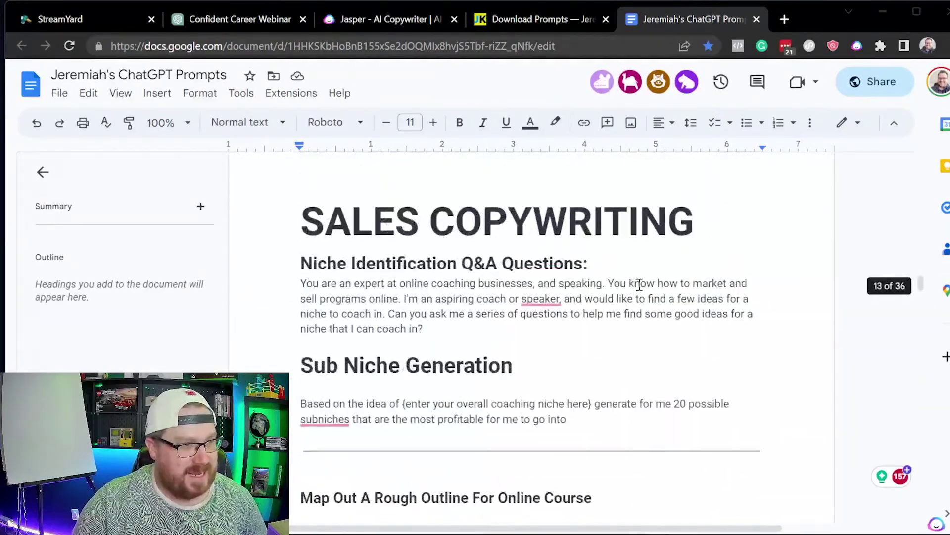
scroll(654, 334, up, 15)
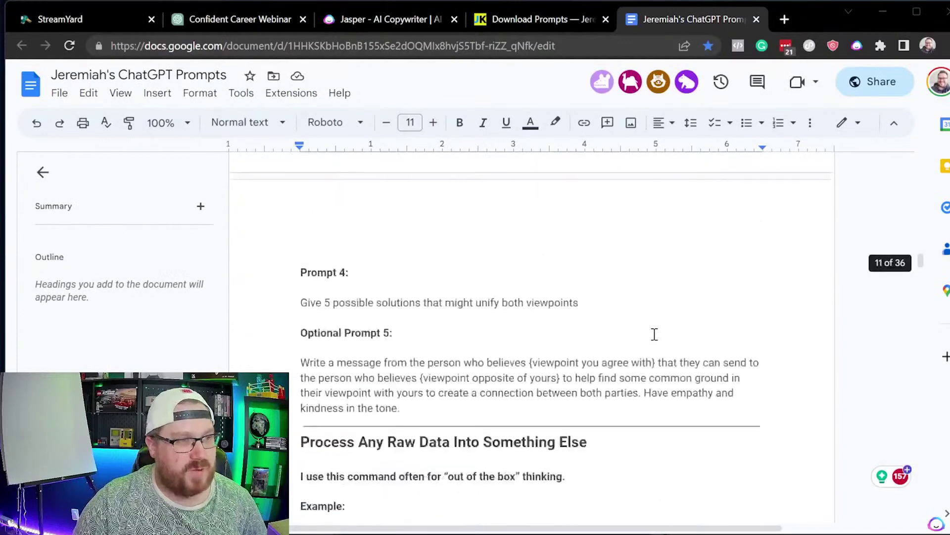
scroll(679, 343, down, 5)
scroll(678, 344, down, 8)
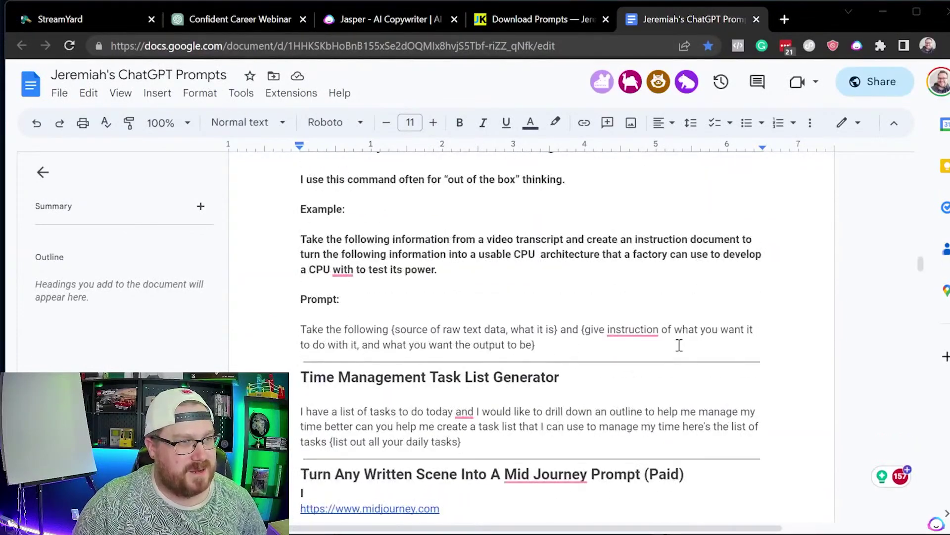
scroll(683, 339, up, 15)
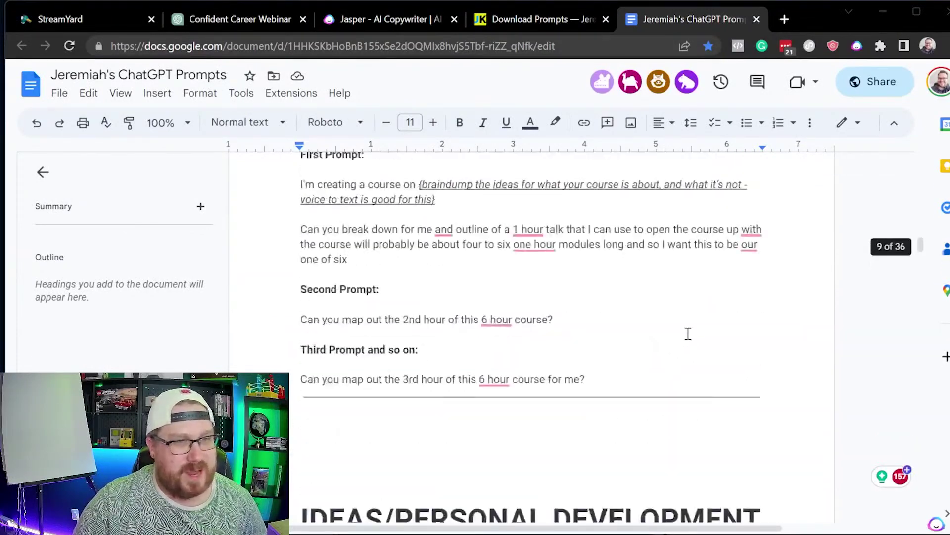
scroll(692, 333, up, 20)
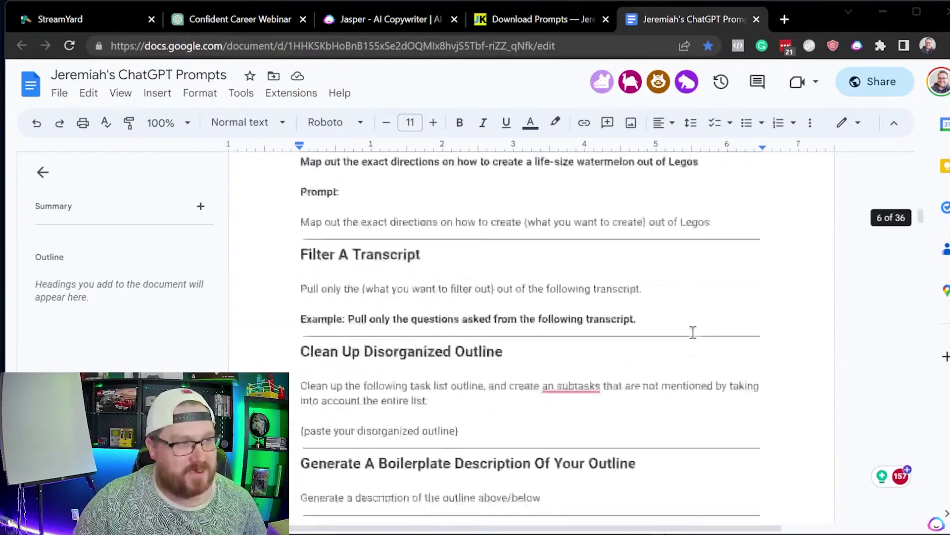
scroll(703, 333, up, 20)
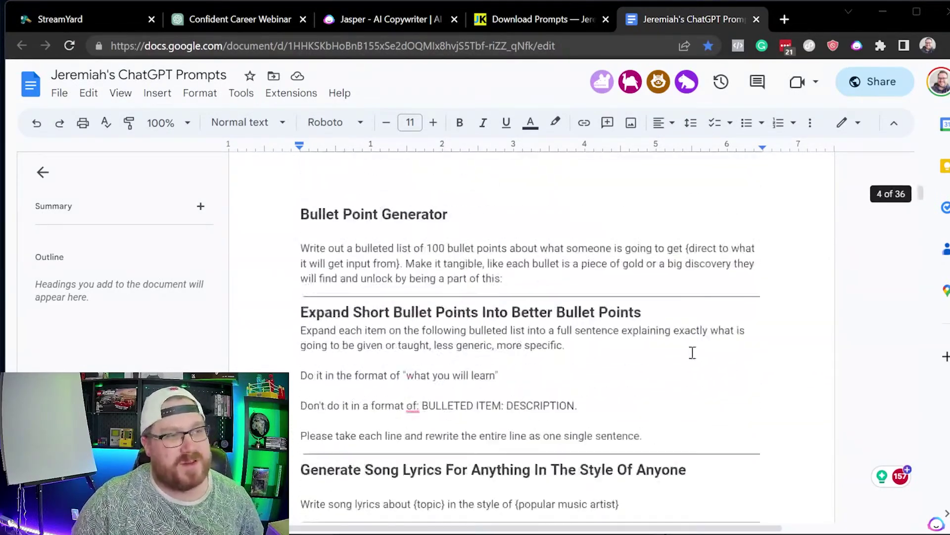
scroll(687, 349, up, 15)
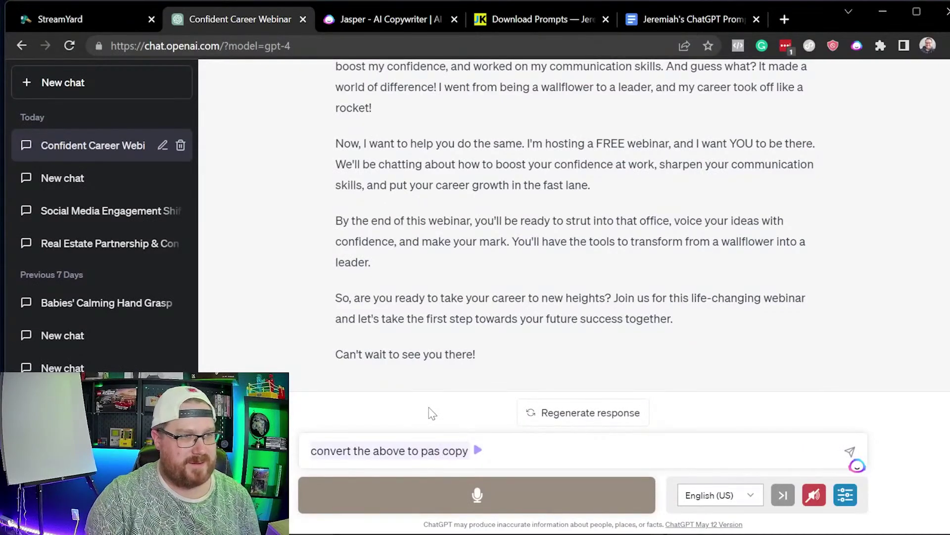
Step: Send 'convert the above to pas copy' to rewrite the letter as Problem-Agitation-Solution copy
key(Return)
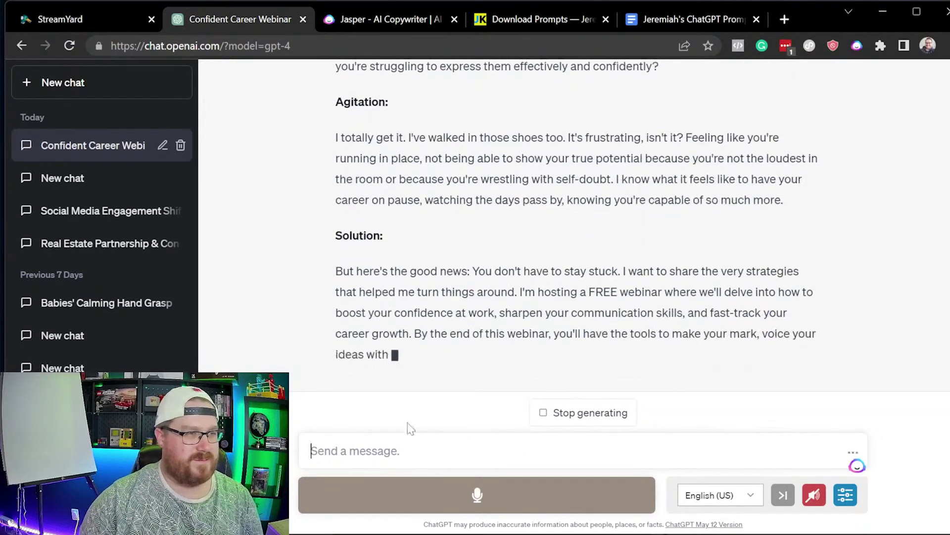
Step: Ask GPT-4 to 'convert the above to a facebook ad' and review the resulting webinar ad
text(convert )
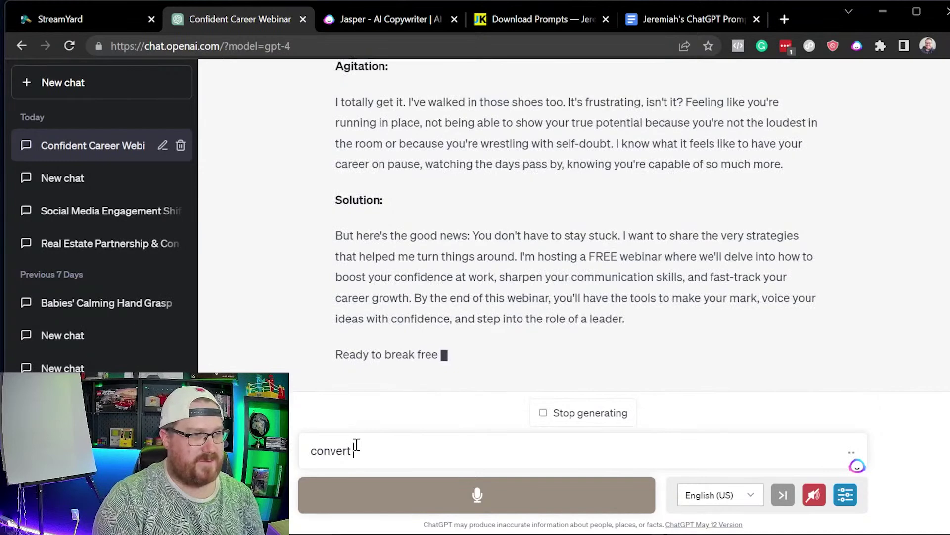
text(the above to a facebook ad)
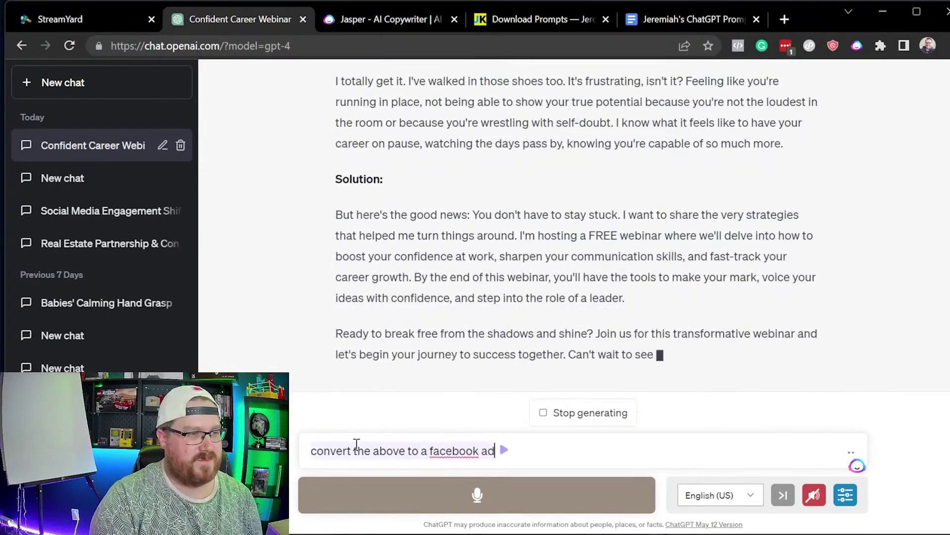
key(Return)
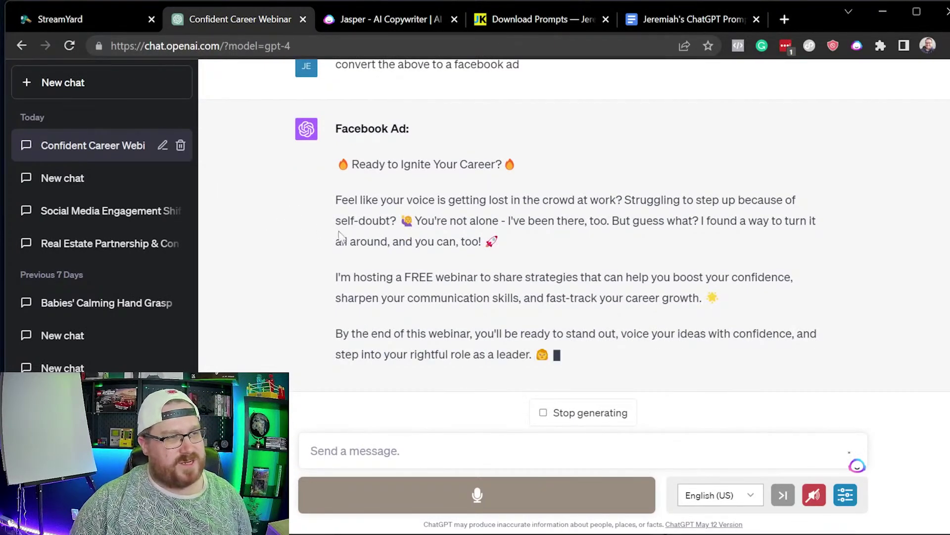
scroll(613, 201, up, 20)
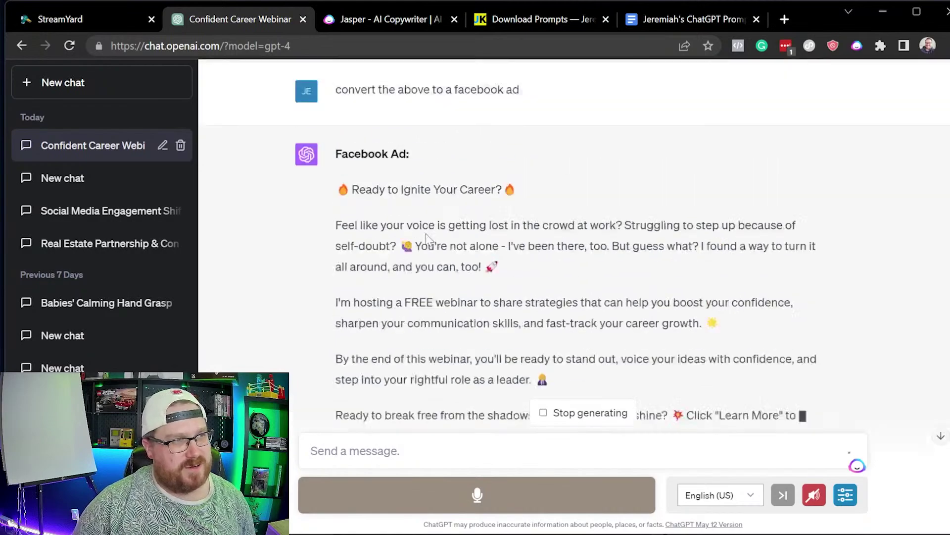
scroll(552, 202, up, 2)
scroll(567, 227, down, 20)
scroll(543, 279, down, 5)
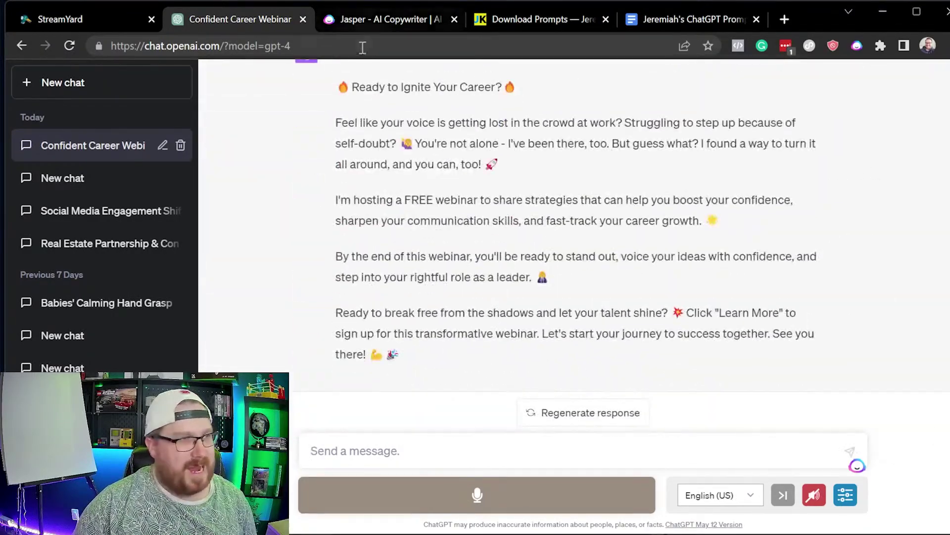
click(366, 39)
Step: Visit forefront.ai, highlight GPT-4 in its subtitle, then go back to a fresh ChatGPT GPT-4 chat
text(fore)
key(Return)
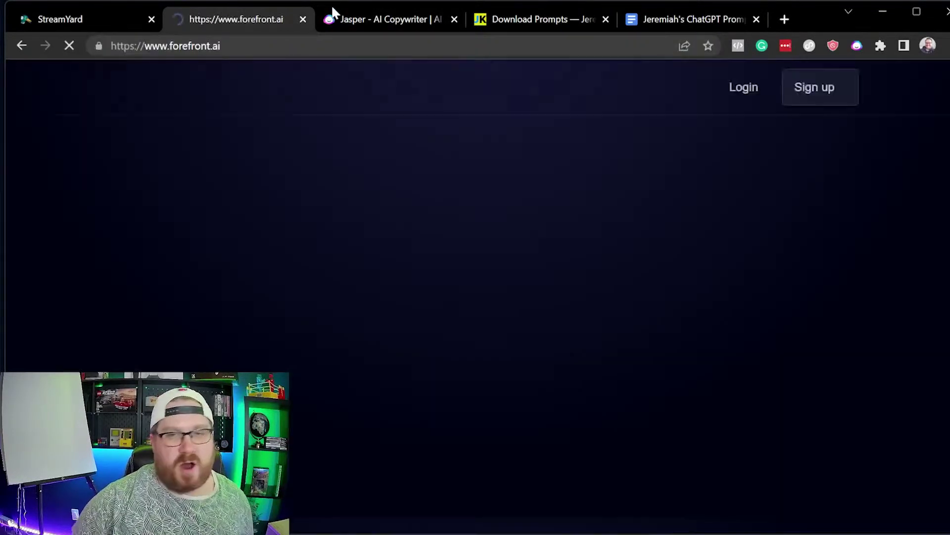
drag(749, 414, 325, 169)
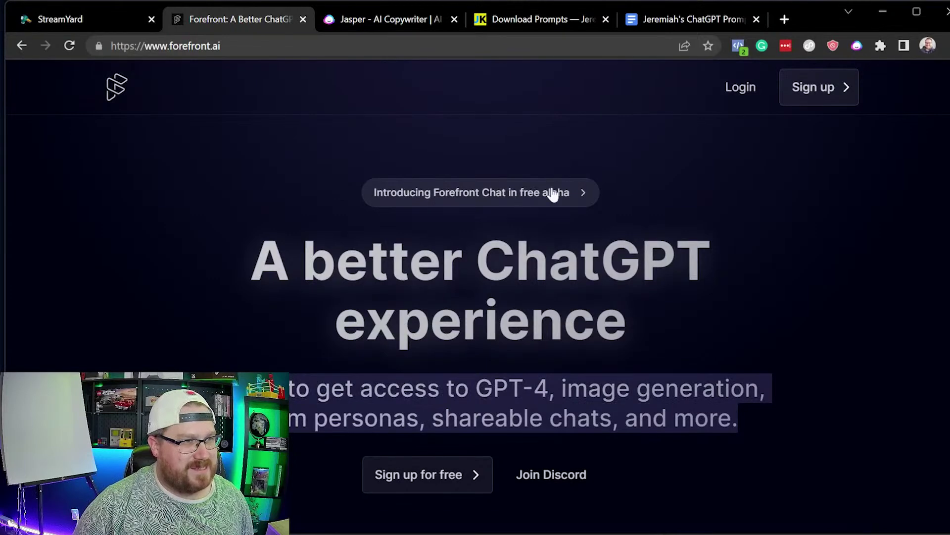
drag(481, 396, 548, 390)
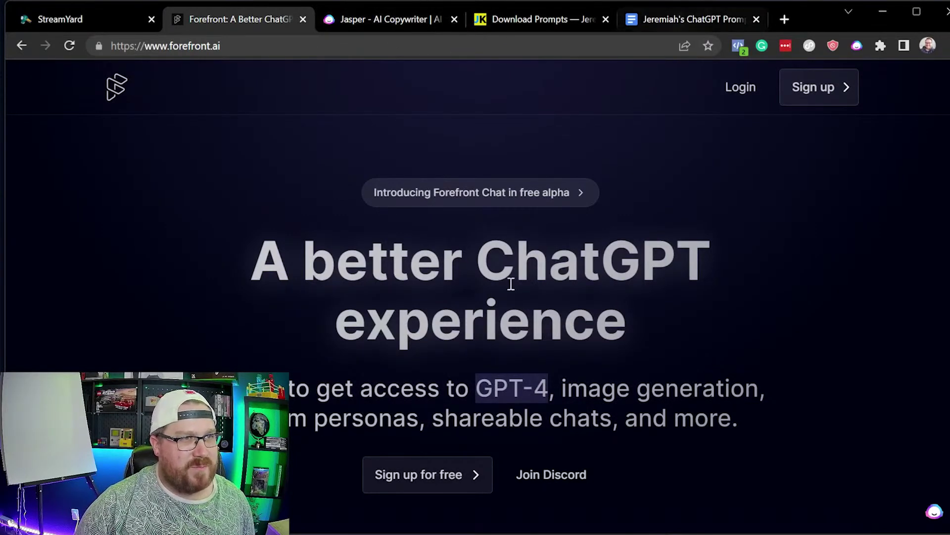
scroll(614, 391, down, 3)
scroll(649, 331, down, 3)
scroll(658, 321, up, 3)
scroll(627, 312, up, 3)
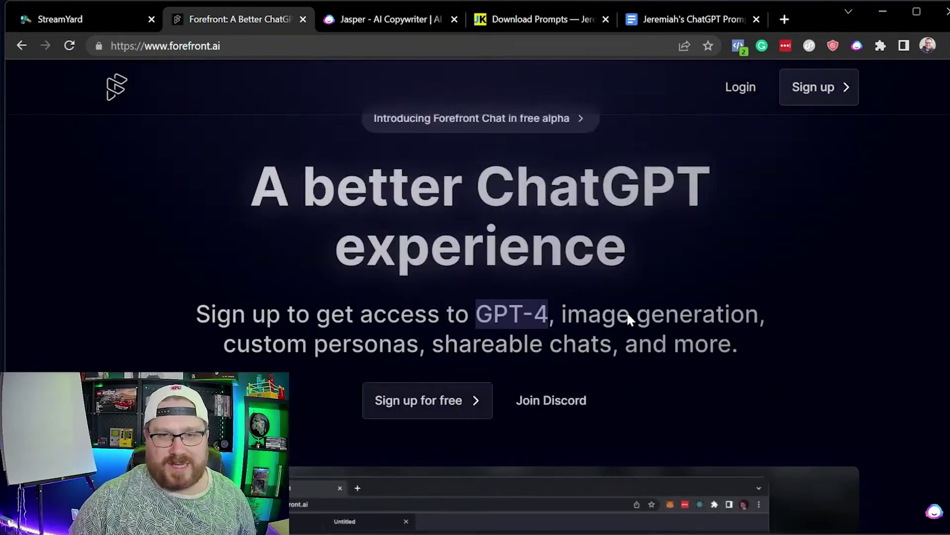
scroll(640, 339, down, 1)
drag(563, 339, 480, 314)
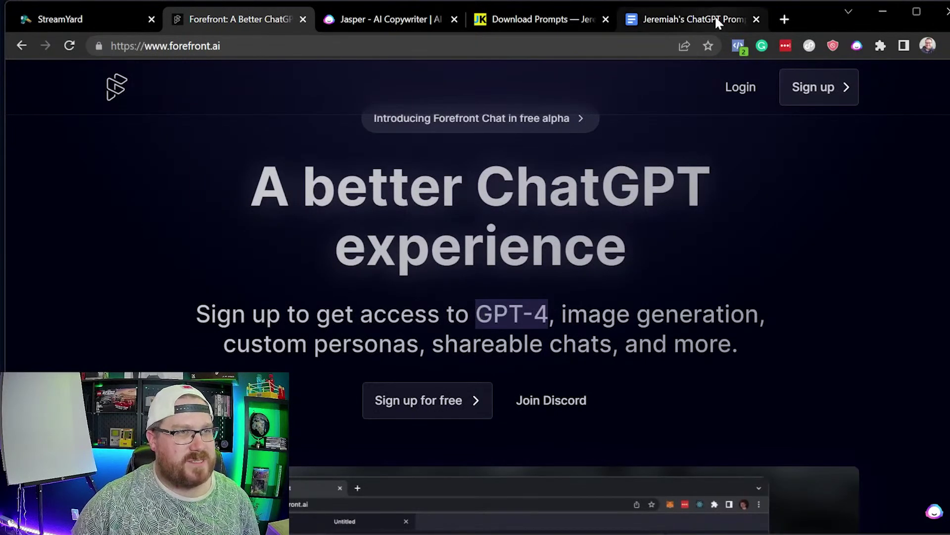
mouse_move(711, 19)
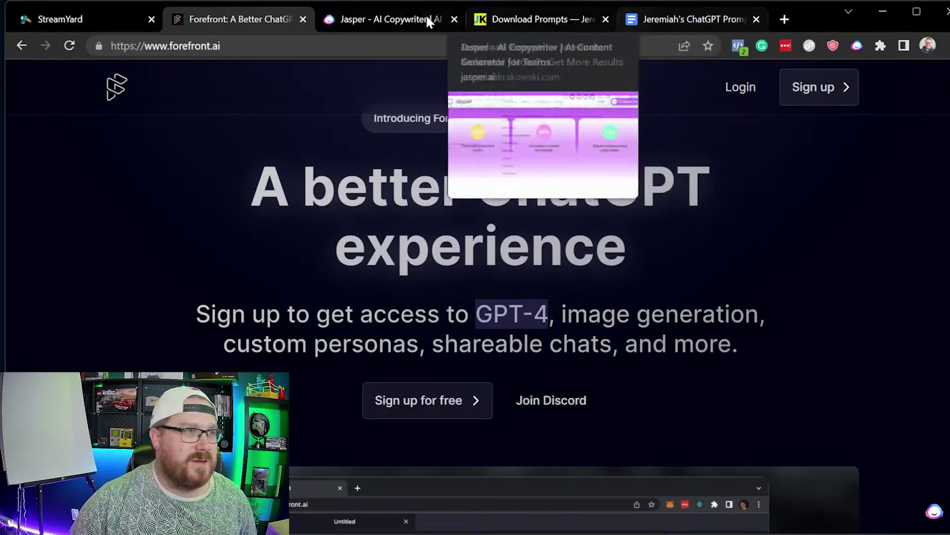
click(22, 46)
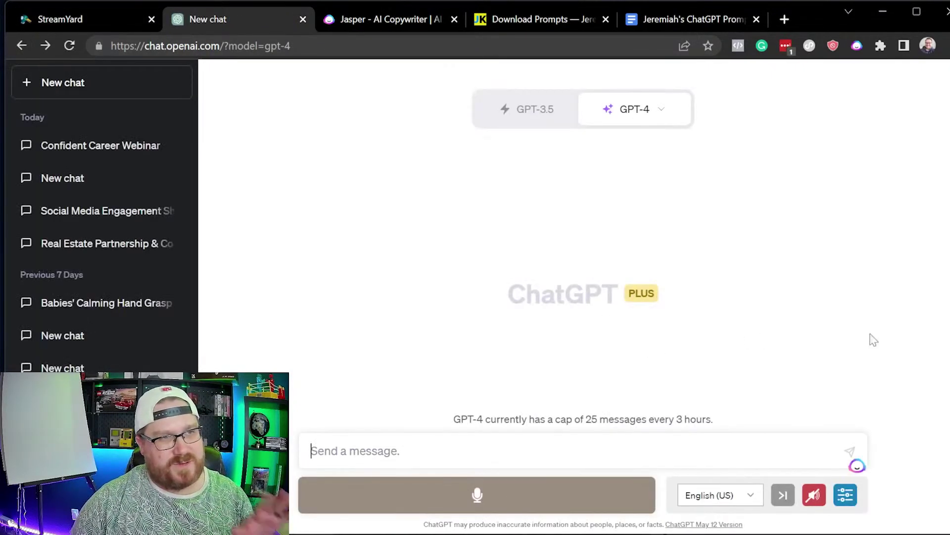